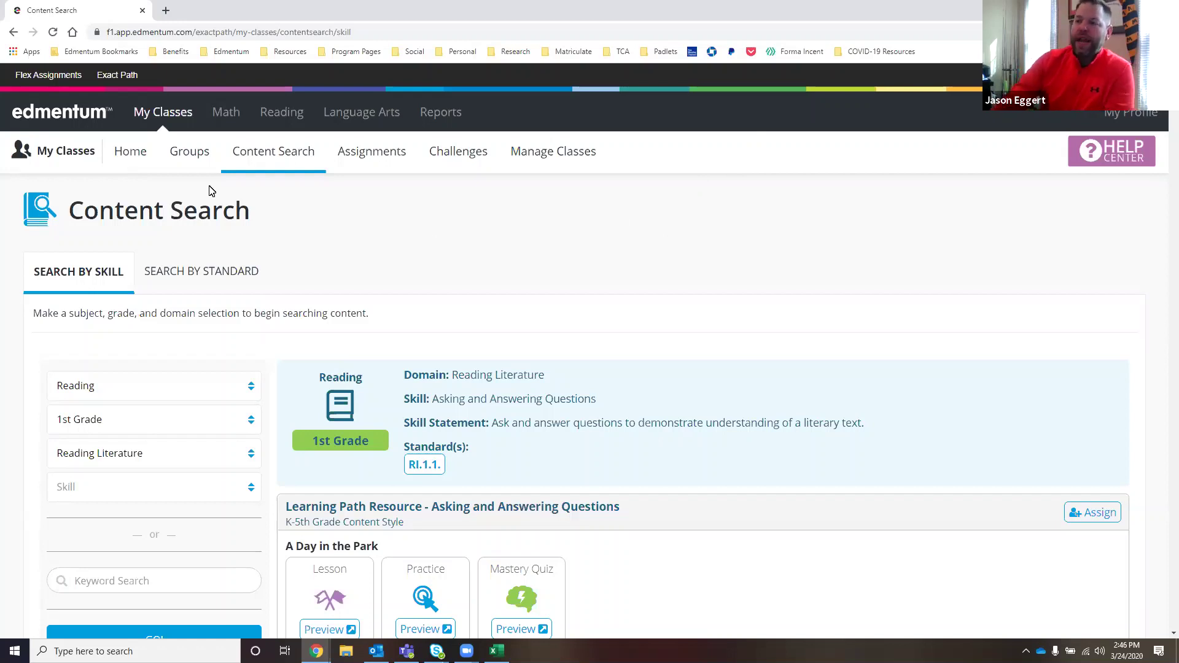
# - Return to the 1st Grade class Home page in My Classes
pyautogui.click(129, 153)
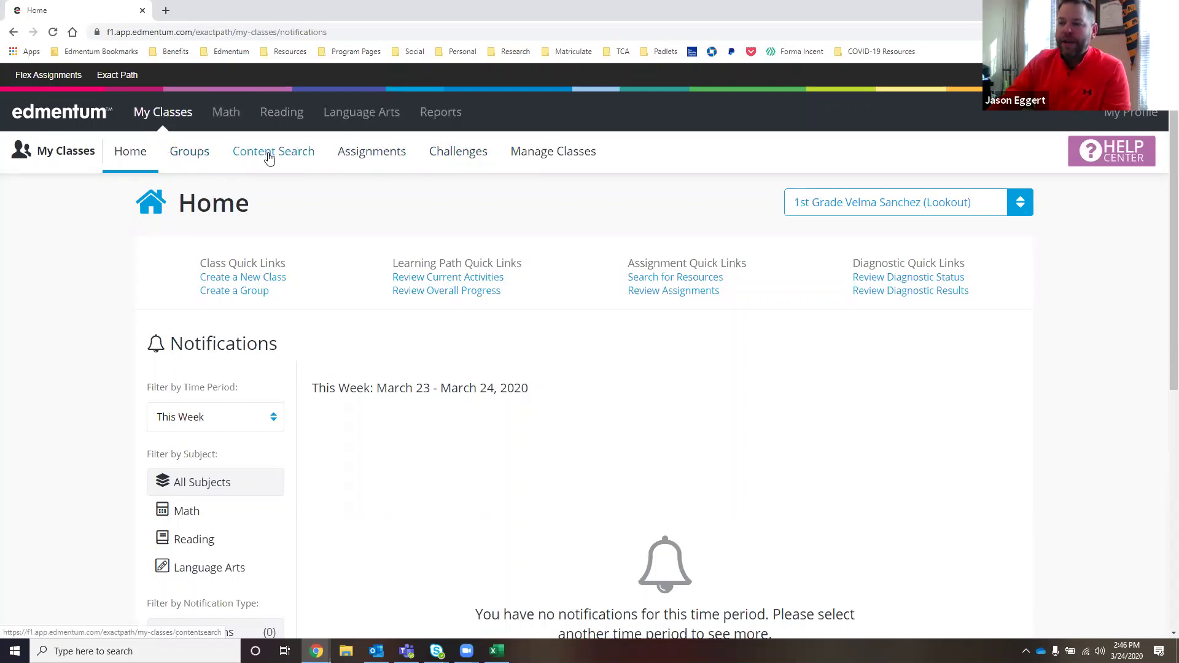
# - Search content for Reading, 1st Grade, Reading Literature skills
pyautogui.click(269, 157)
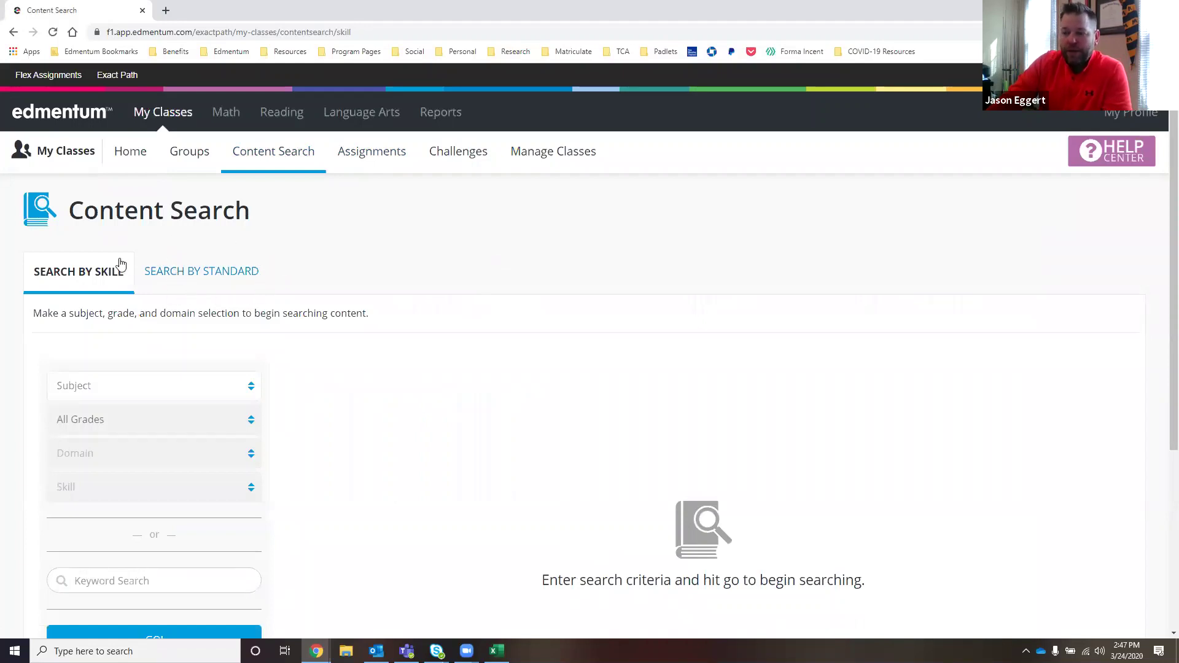
pyautogui.click(176, 388)
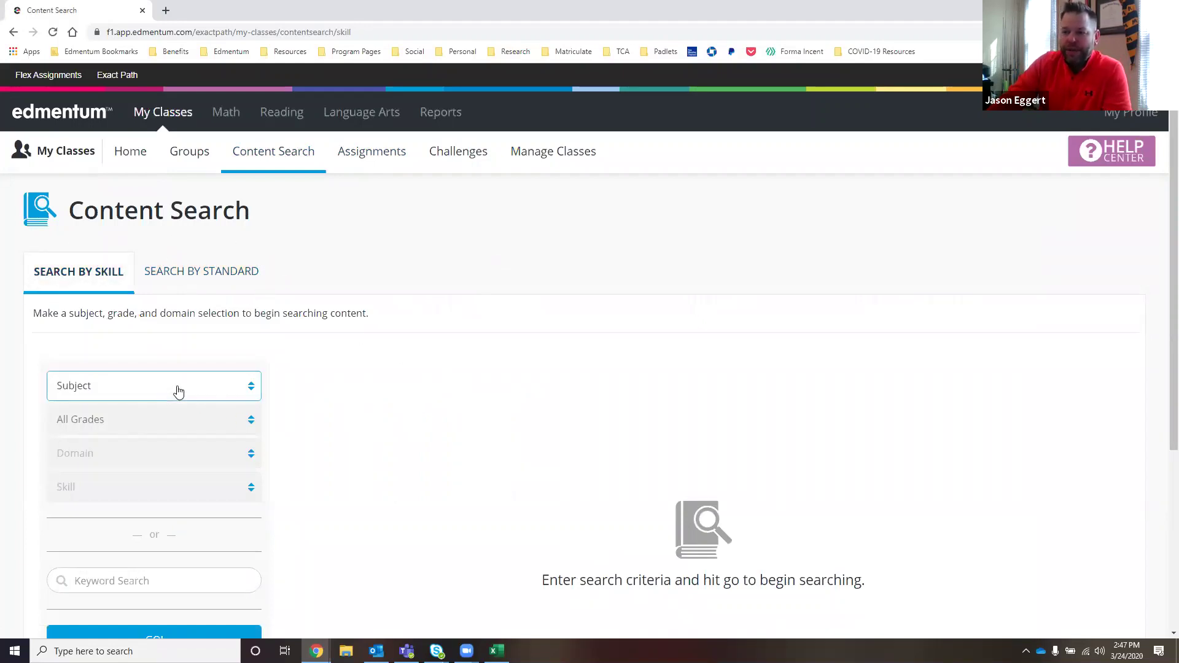
pyautogui.click(111, 447)
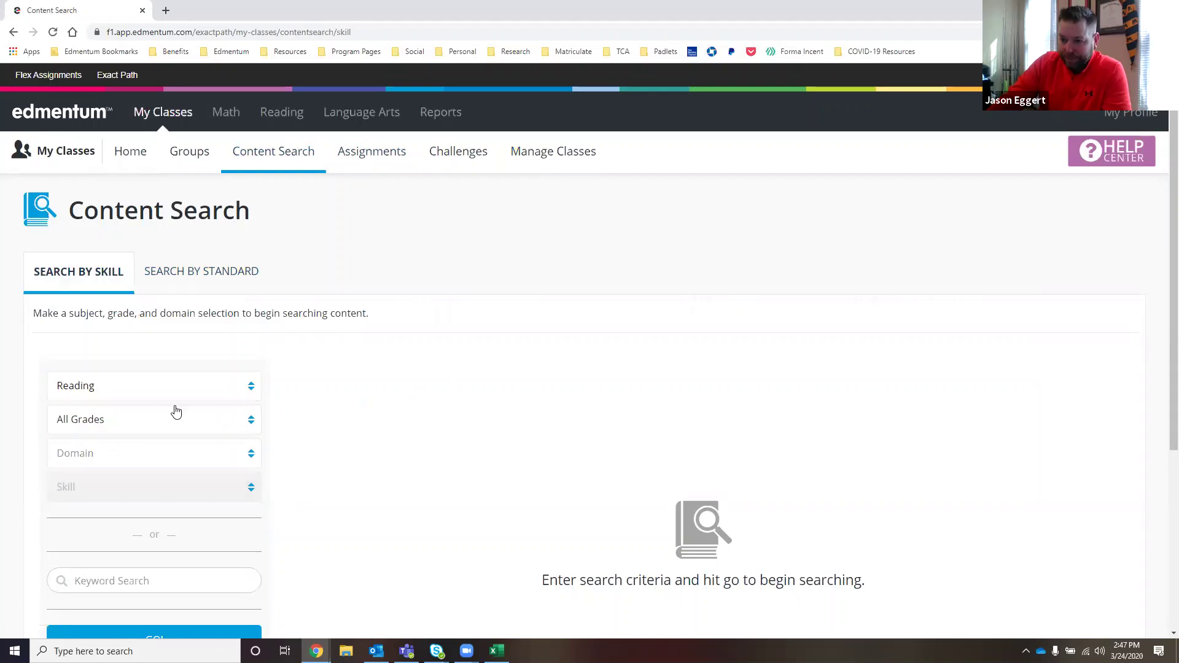
pyautogui.click(155, 426)
pyautogui.click(99, 501)
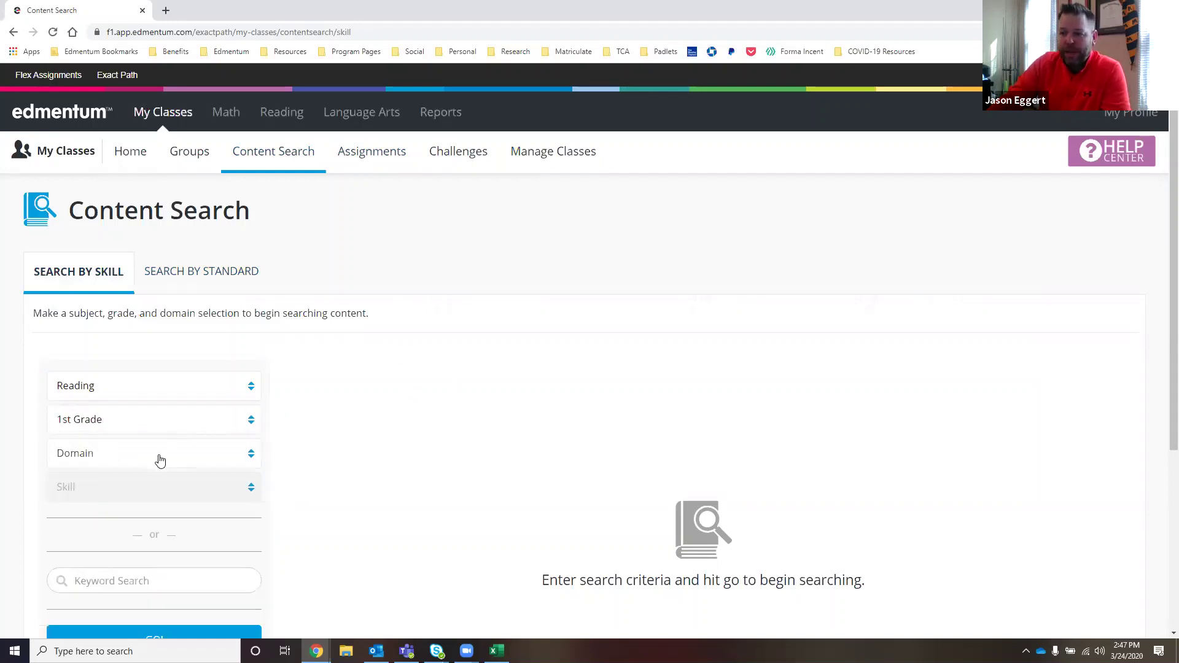
pyautogui.click(156, 458)
pyautogui.click(107, 535)
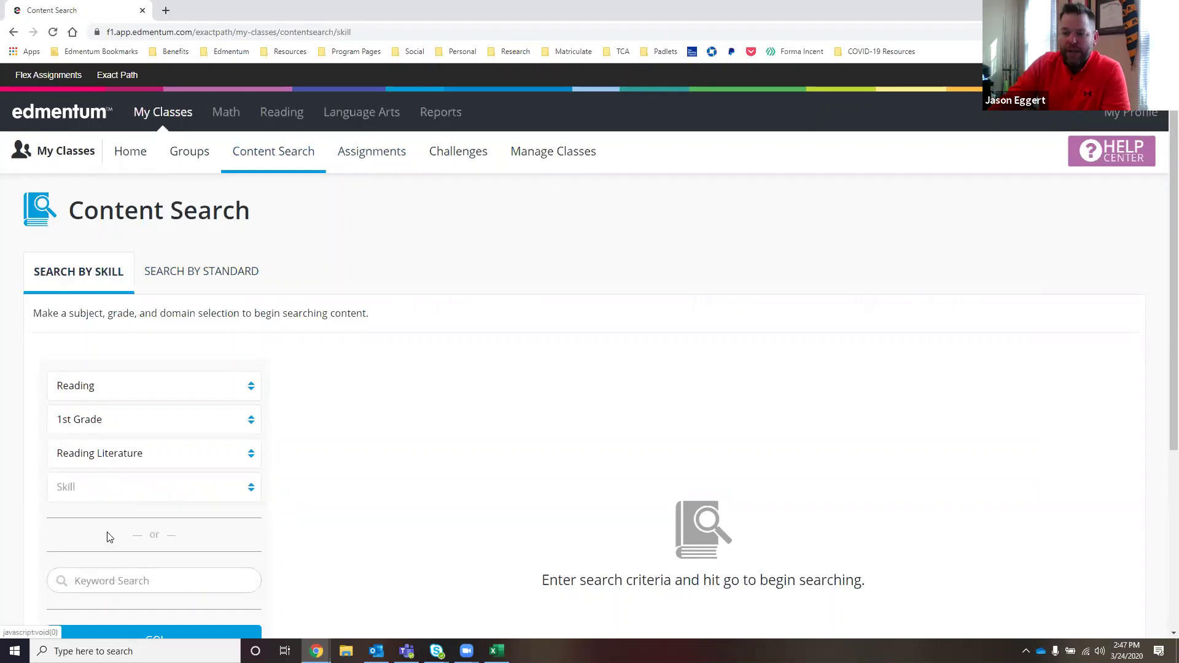
pyautogui.scroll(-2, 401, 364)
pyautogui.click(175, 519)
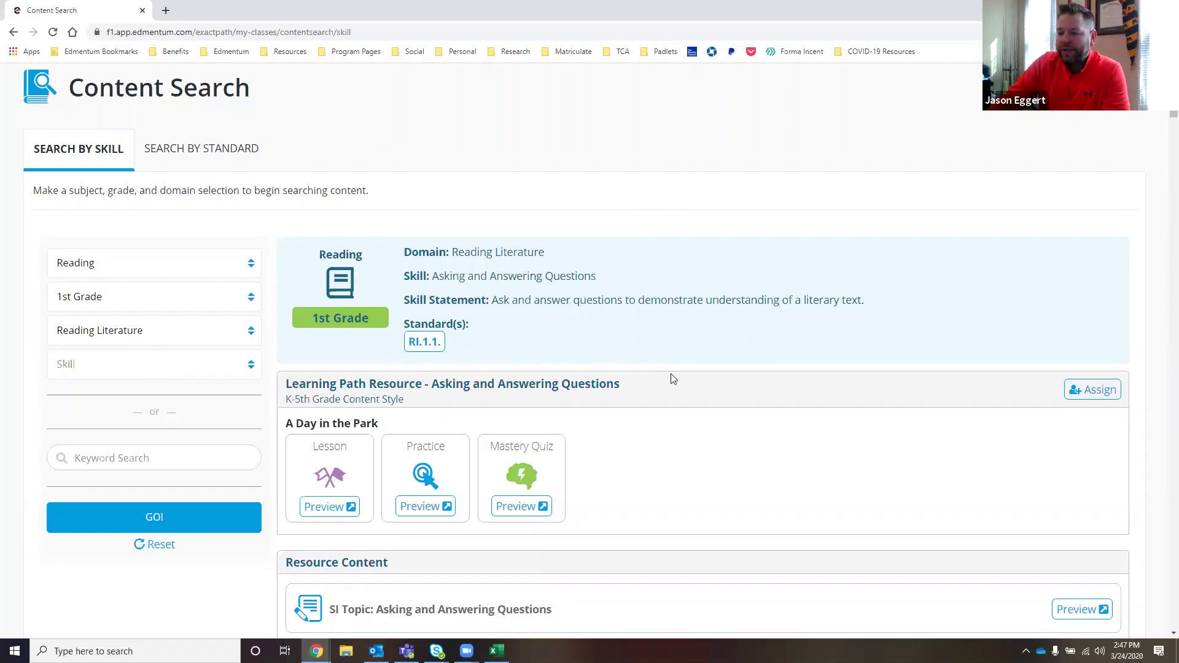
pyautogui.scroll(-2, 671, 381)
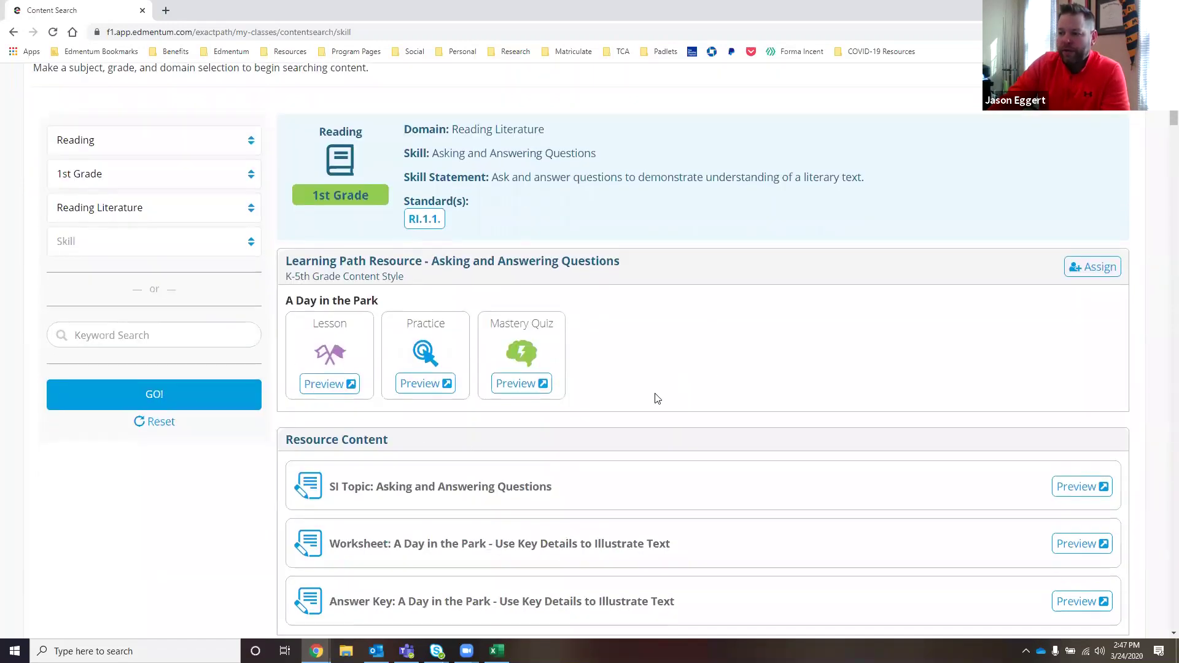
pyautogui.scroll(-2, 808, 416)
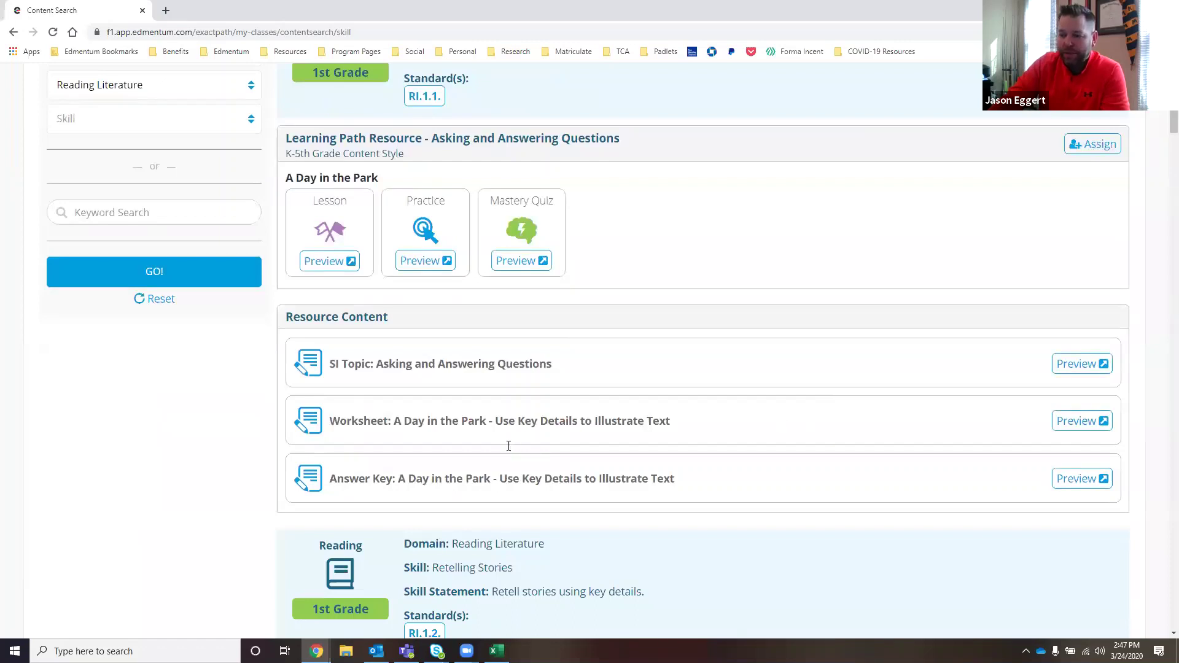
pyautogui.scroll(-1, 644, 509)
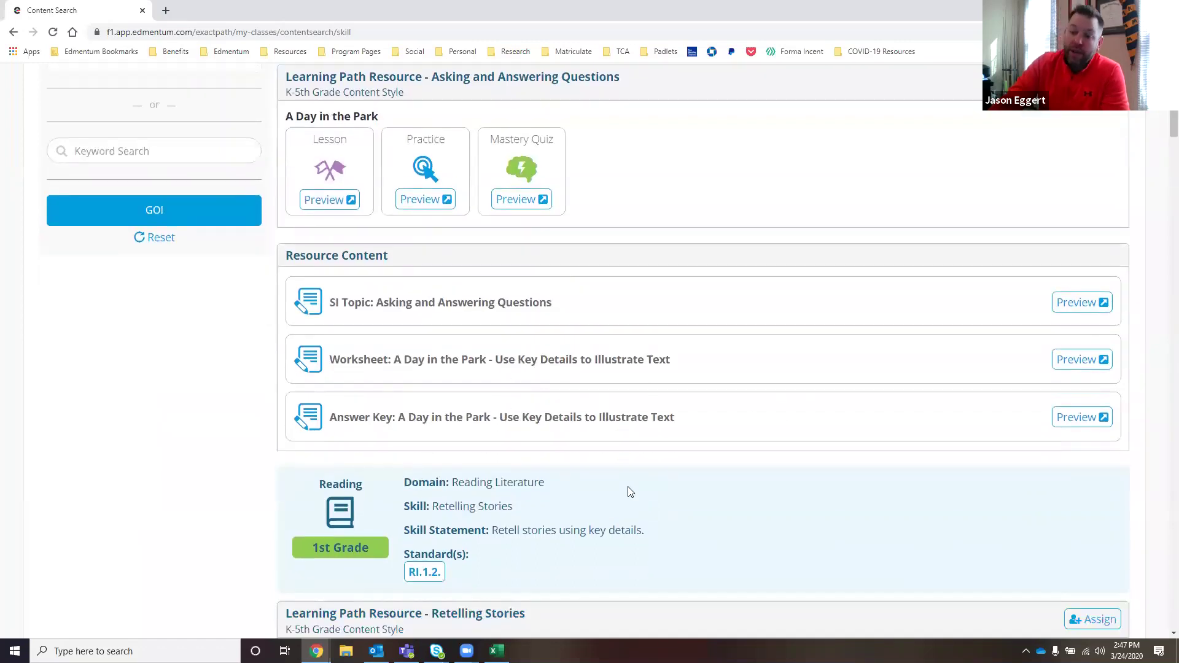
pyautogui.scroll(-3, 684, 484)
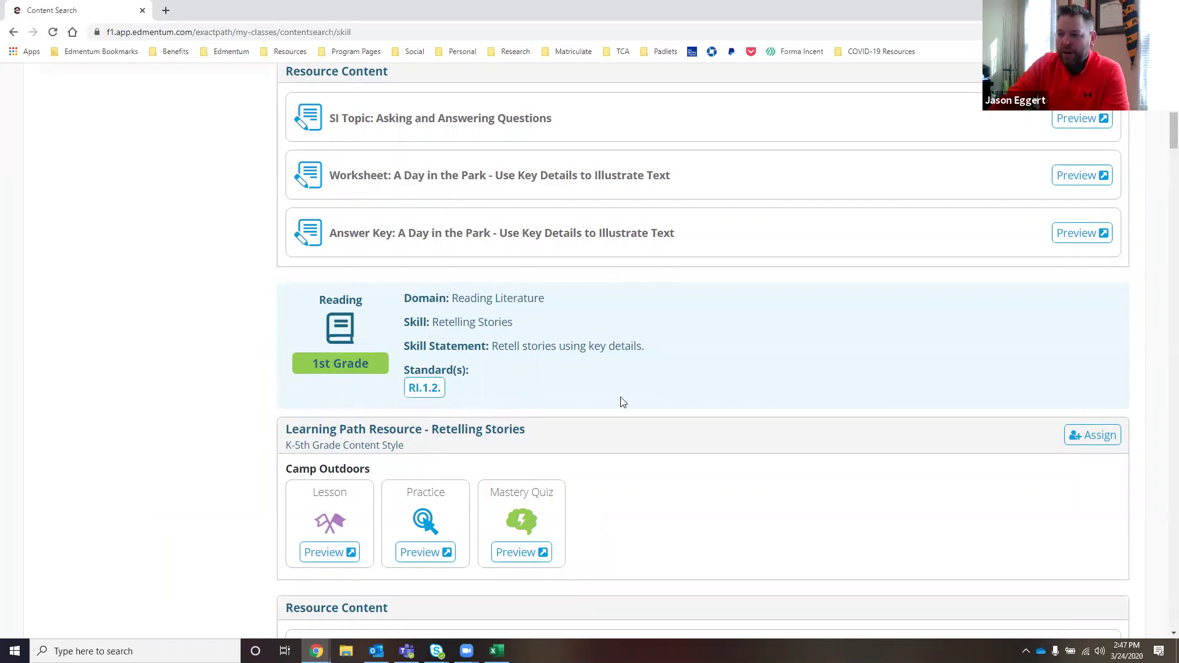
pyautogui.scroll(-3, 696, 419)
pyautogui.scroll(-5, 696, 419)
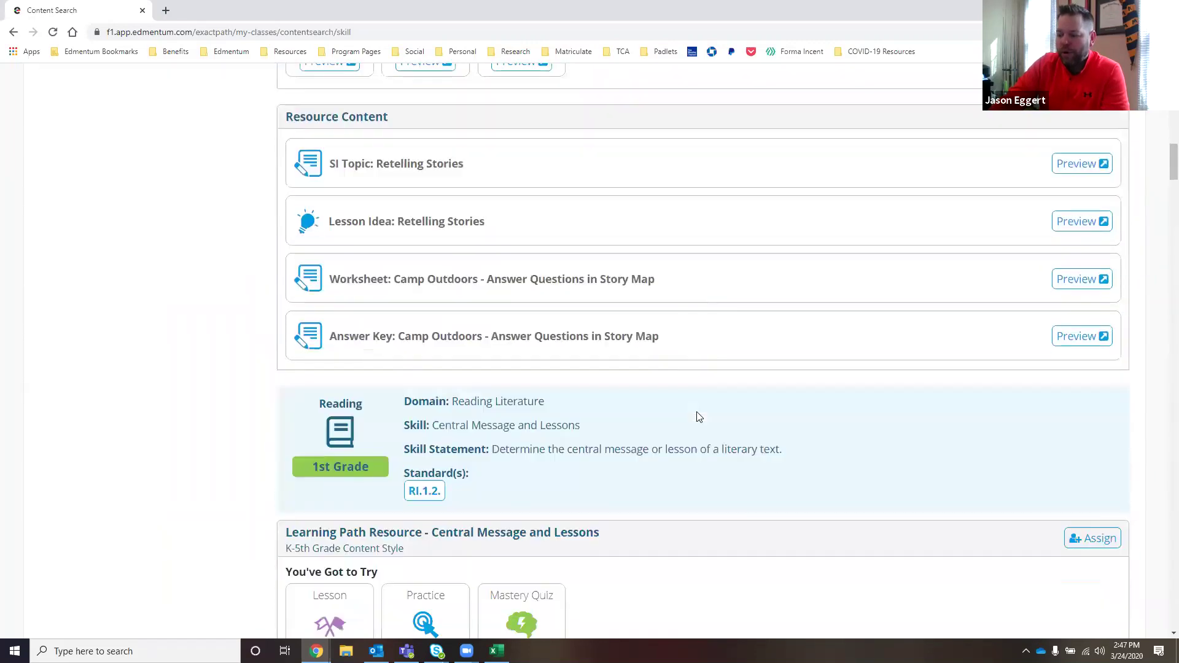
pyautogui.scroll(-8, 698, 418)
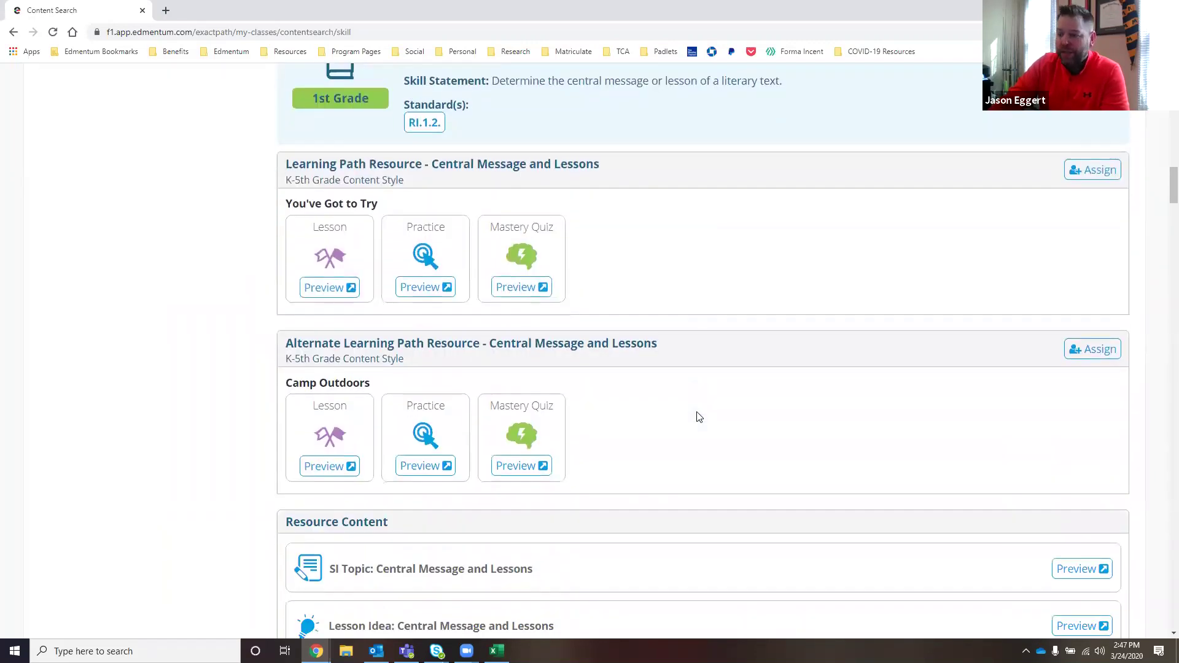
pyautogui.scroll(-3, 698, 417)
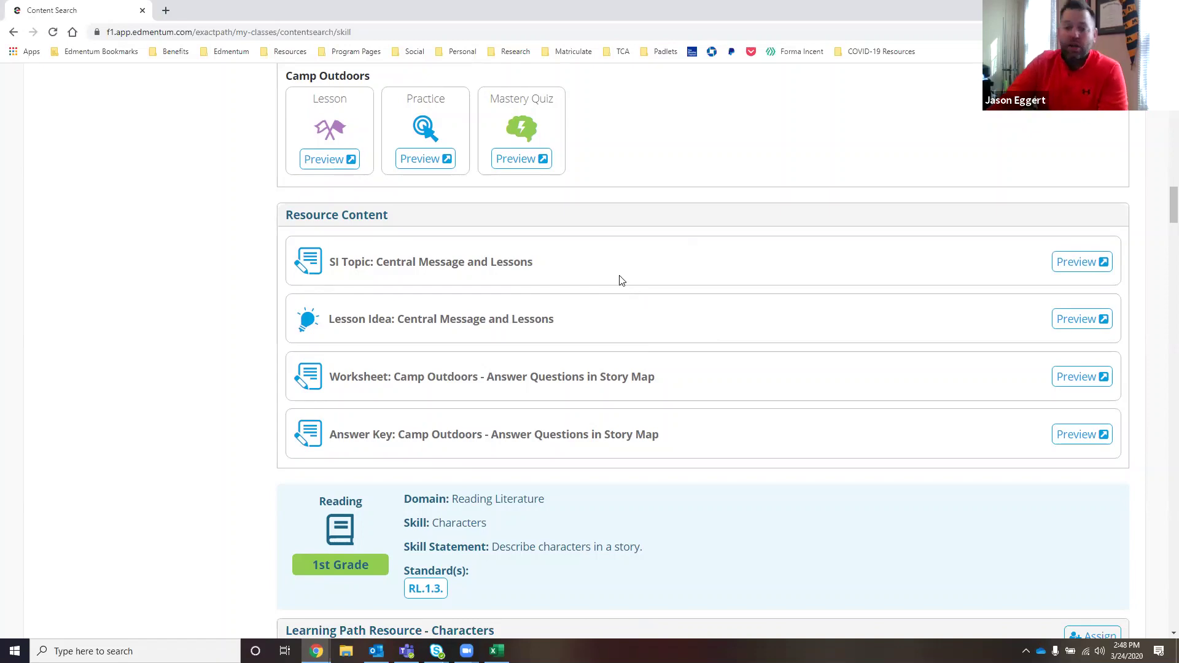
pyautogui.scroll(4, 626, 286)
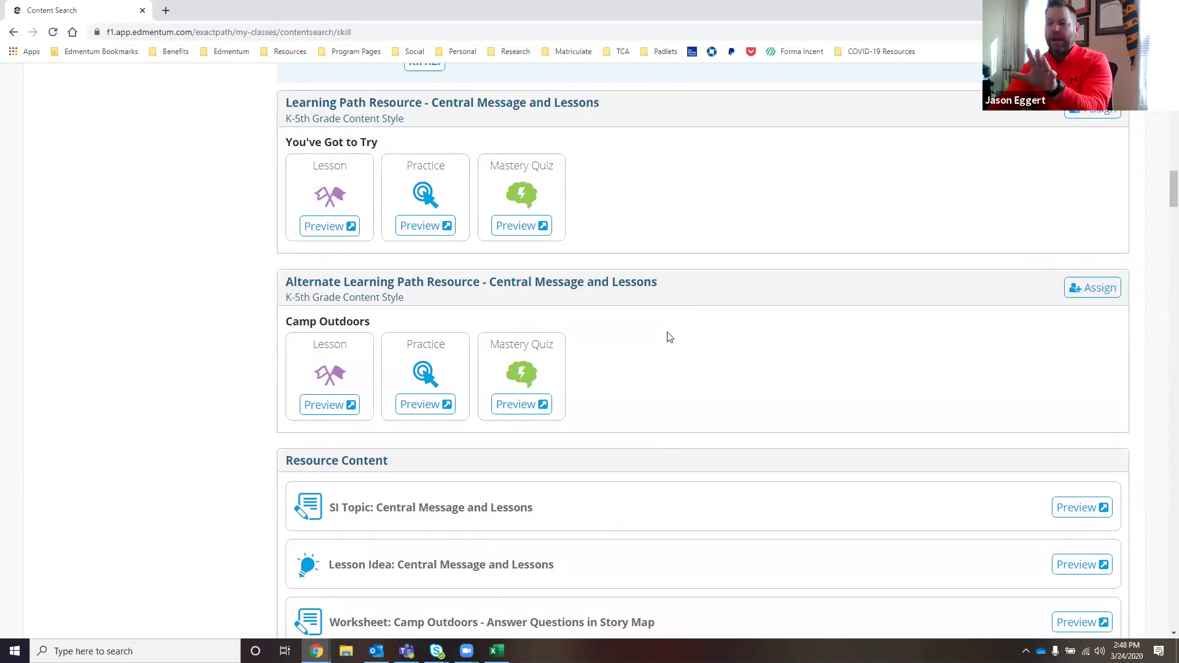
pyautogui.scroll(8, 678, 340)
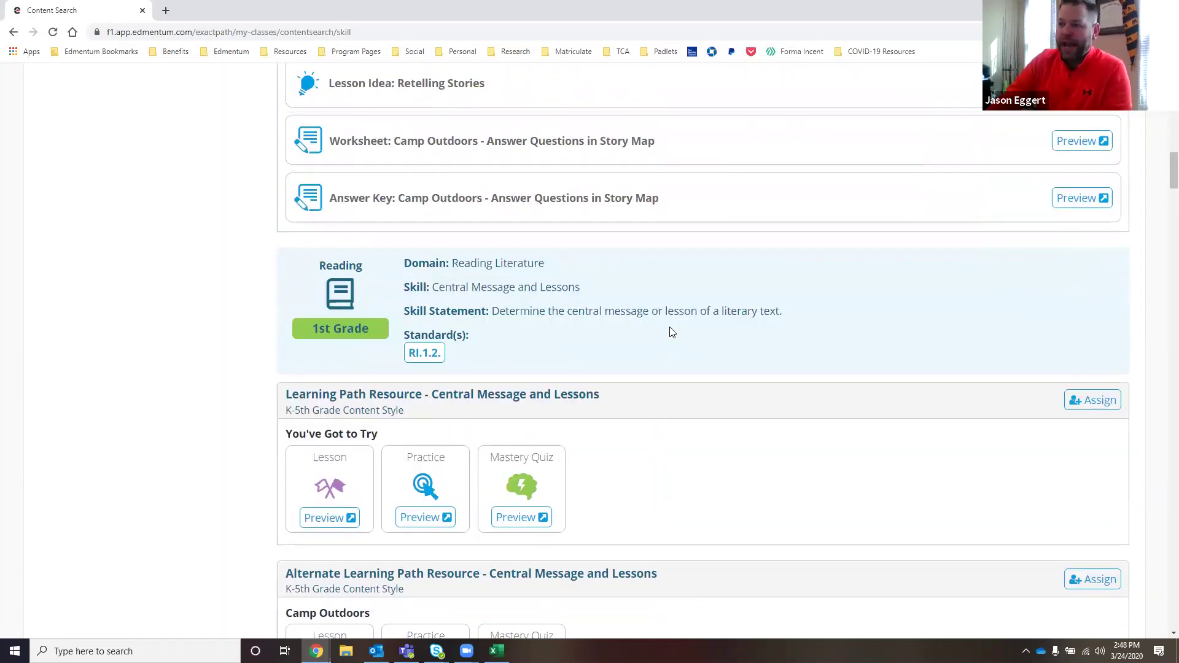
pyautogui.scroll(11, 672, 331)
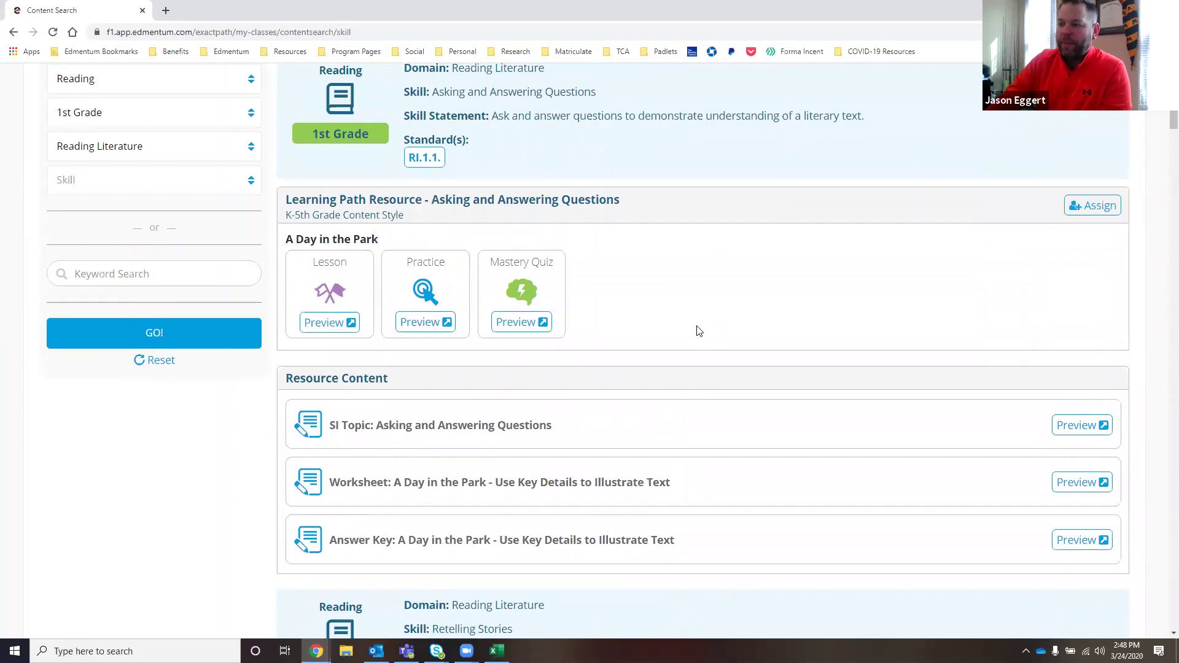
pyautogui.scroll(5, 698, 330)
pyautogui.scroll(-3, 697, 329)
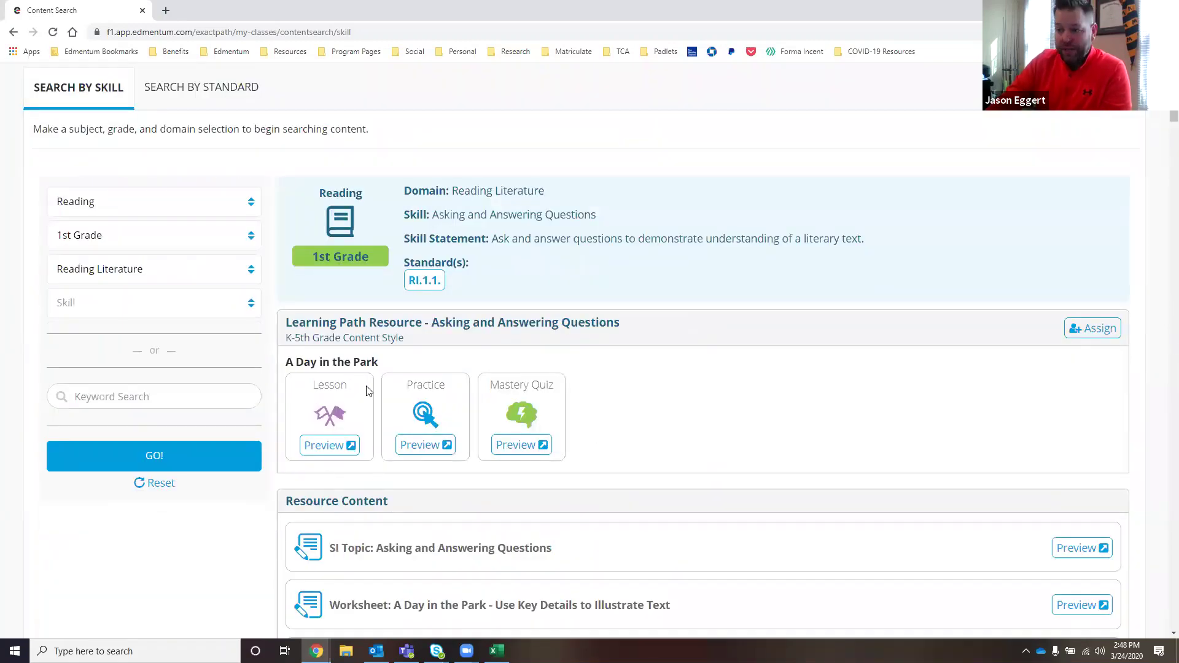
pyautogui.click(329, 445)
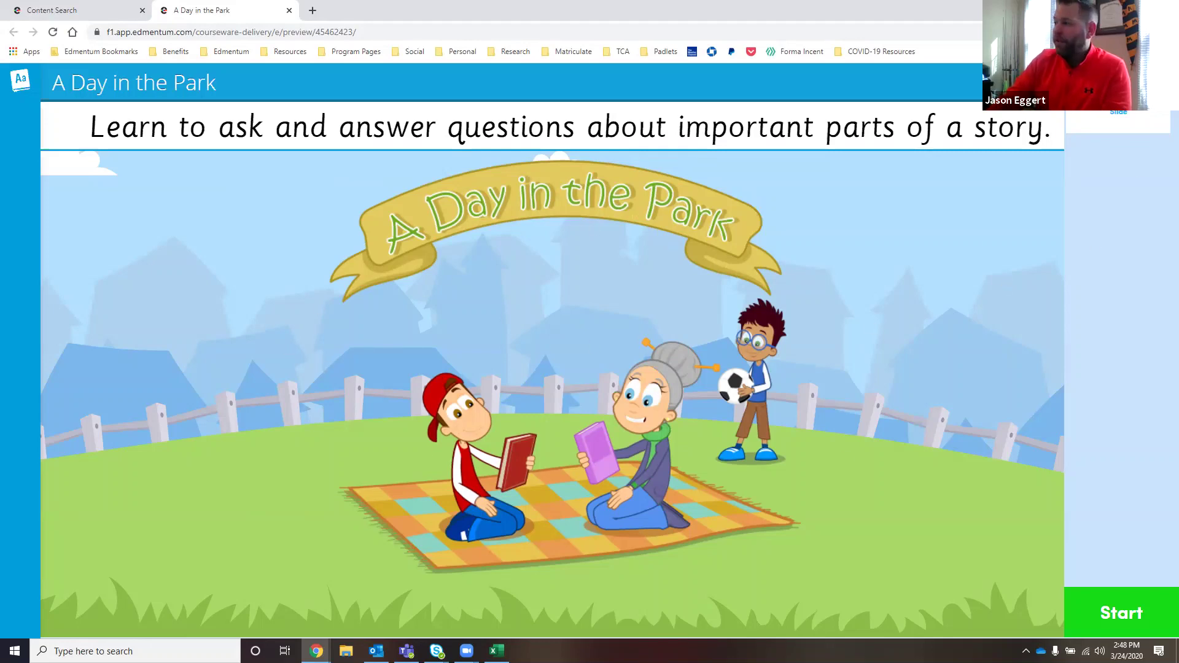
pyautogui.click(289, 11)
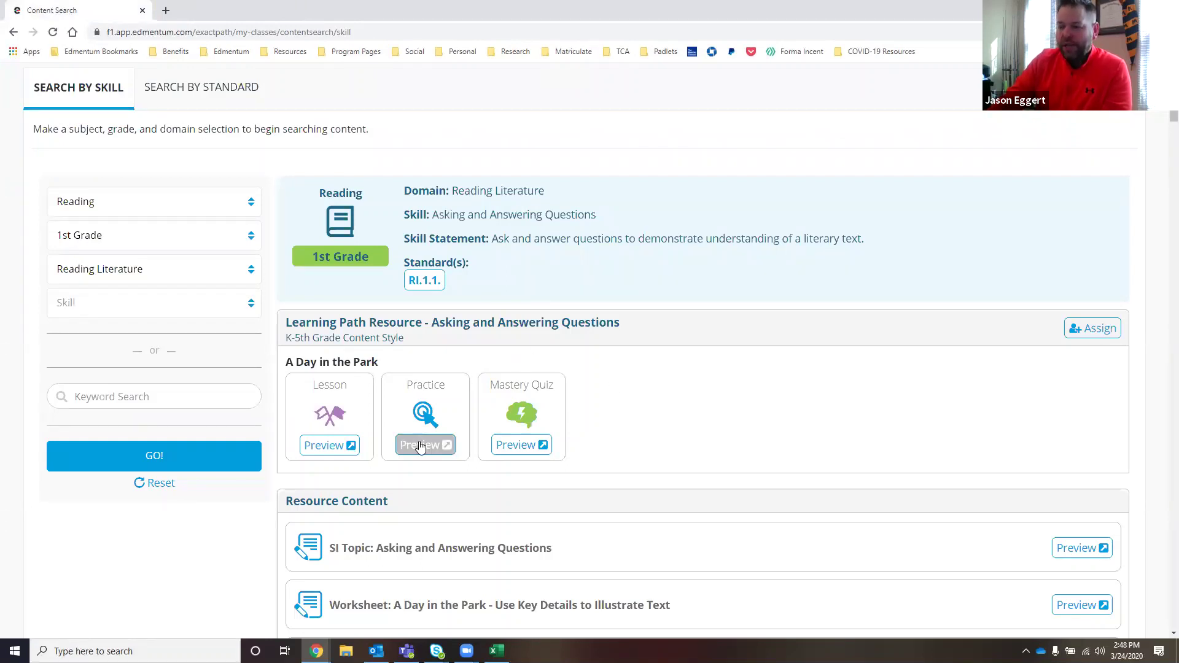
# - Start assigning A Day in the Park and add 'Reading Literature' to the assignment title
pyautogui.click(1105, 333)
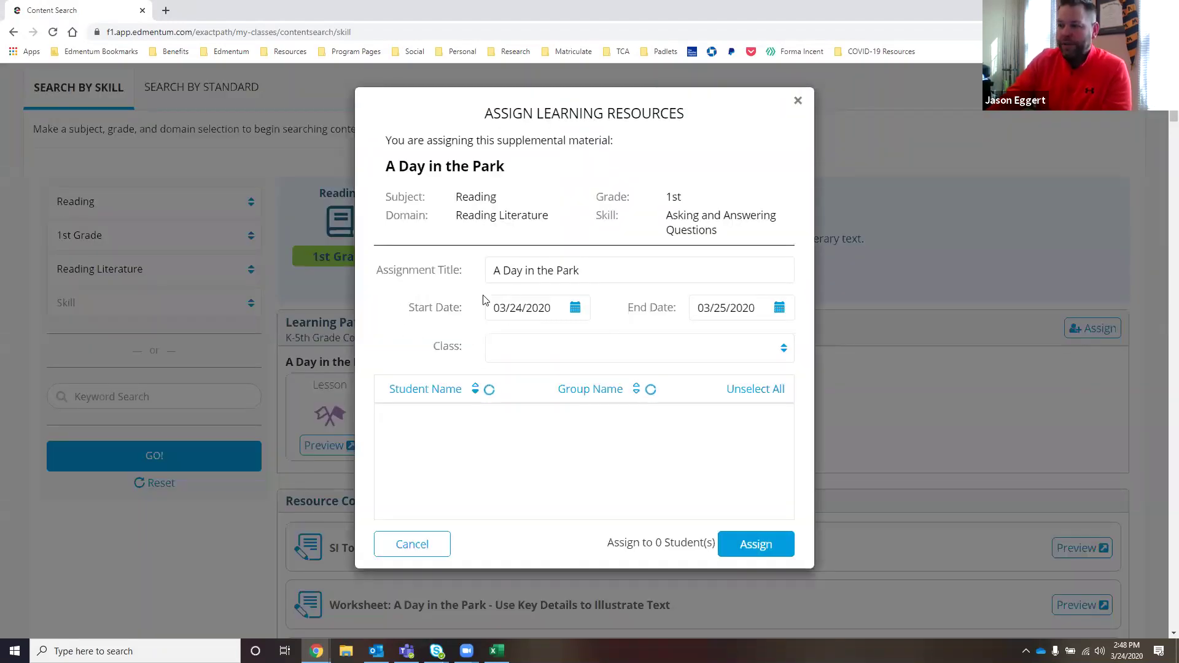
pyautogui.click(582, 270)
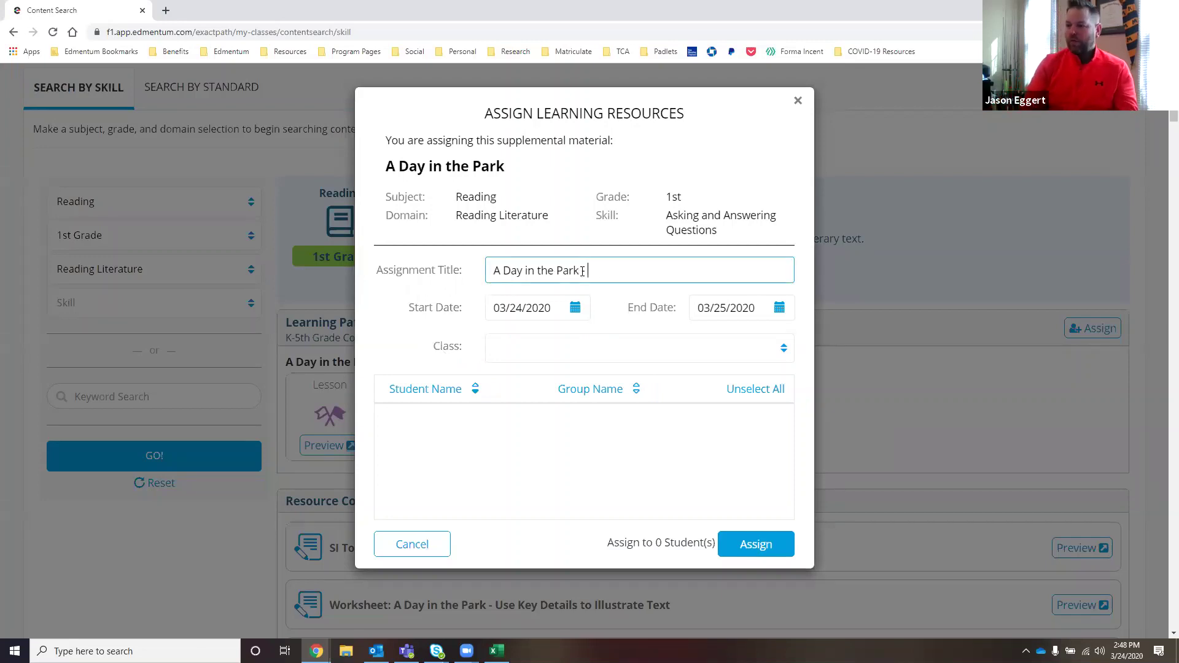
pyautogui.write('Reading Liter')
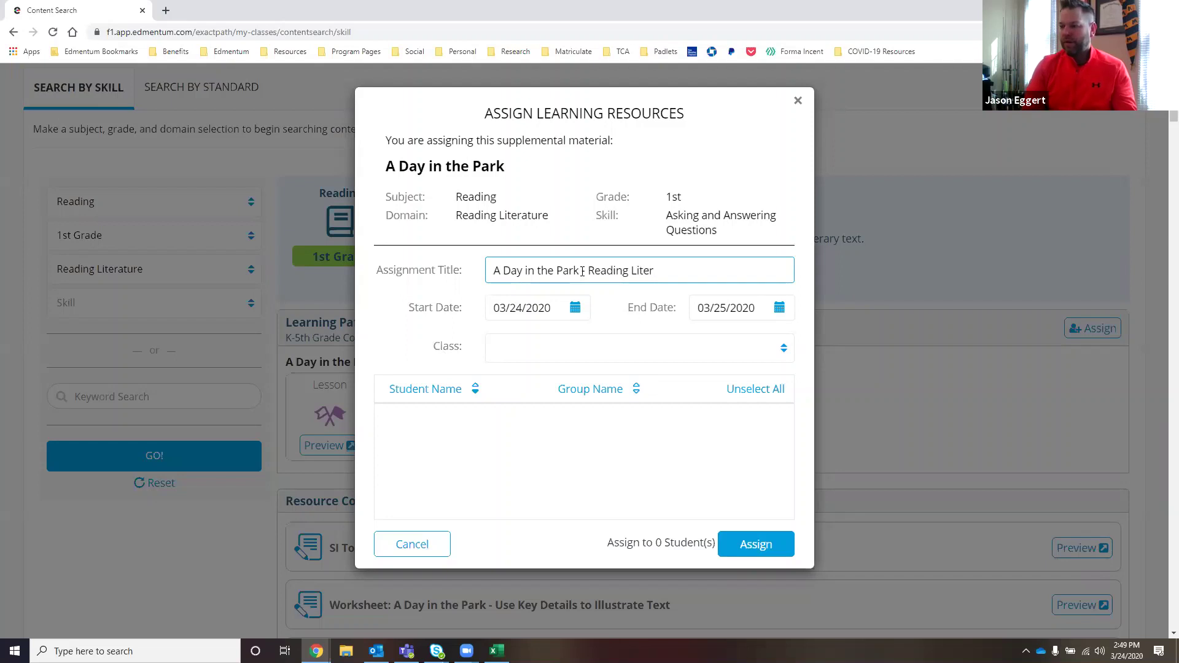
pyautogui.write('ature RL1.1')
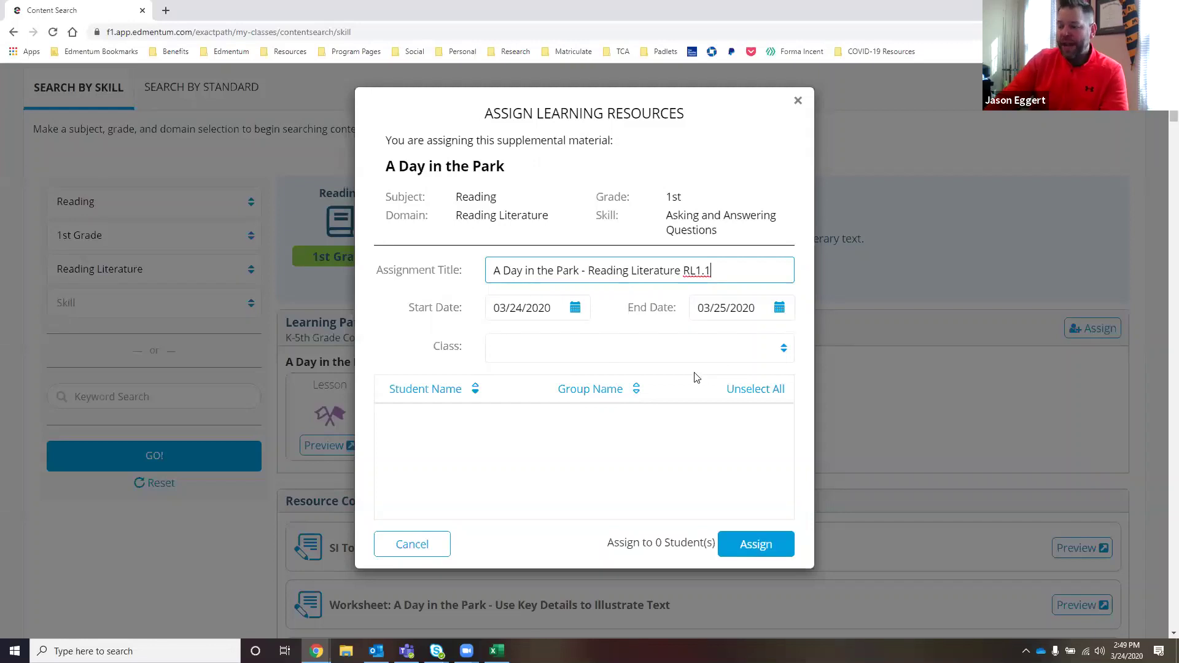
# - Set the end date to 04/03/2020 and assign it to the 1st grade class's 18 students
pyautogui.click(781, 309)
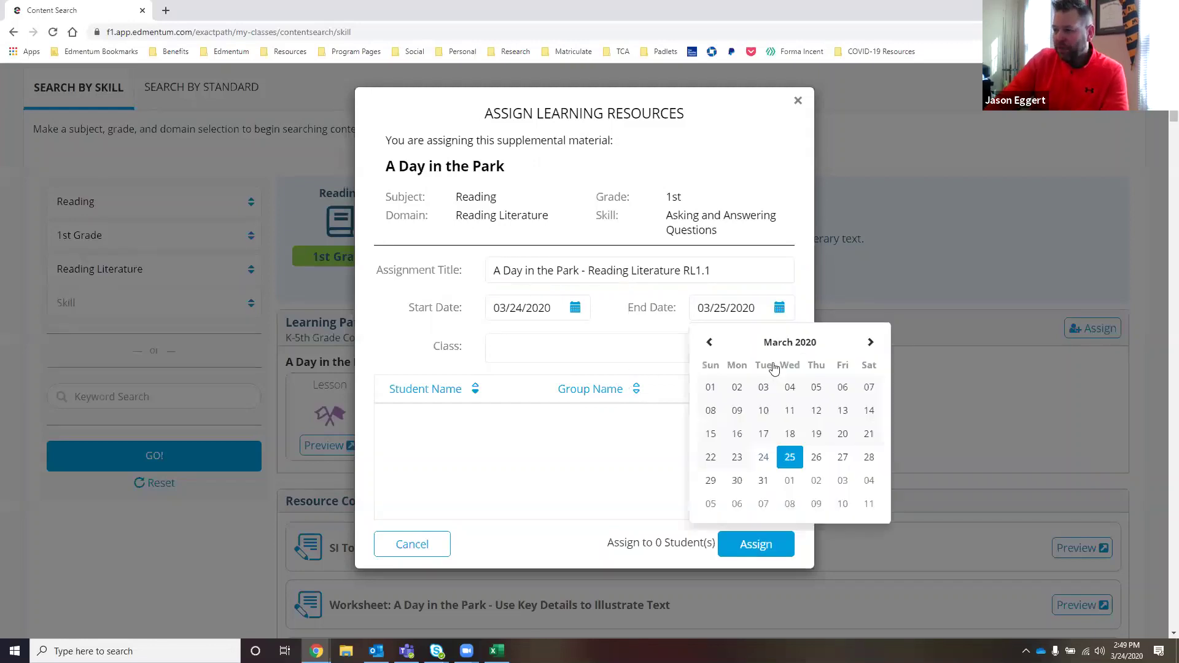
pyautogui.click(842, 481)
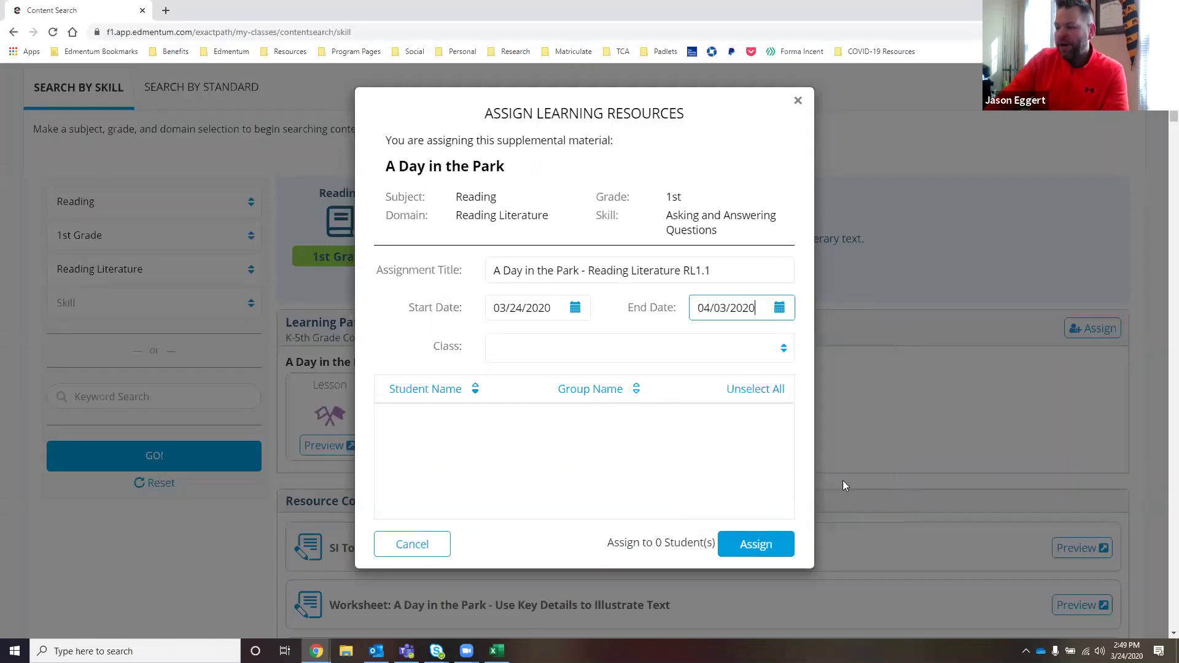
pyautogui.click(777, 354)
pyautogui.click(608, 380)
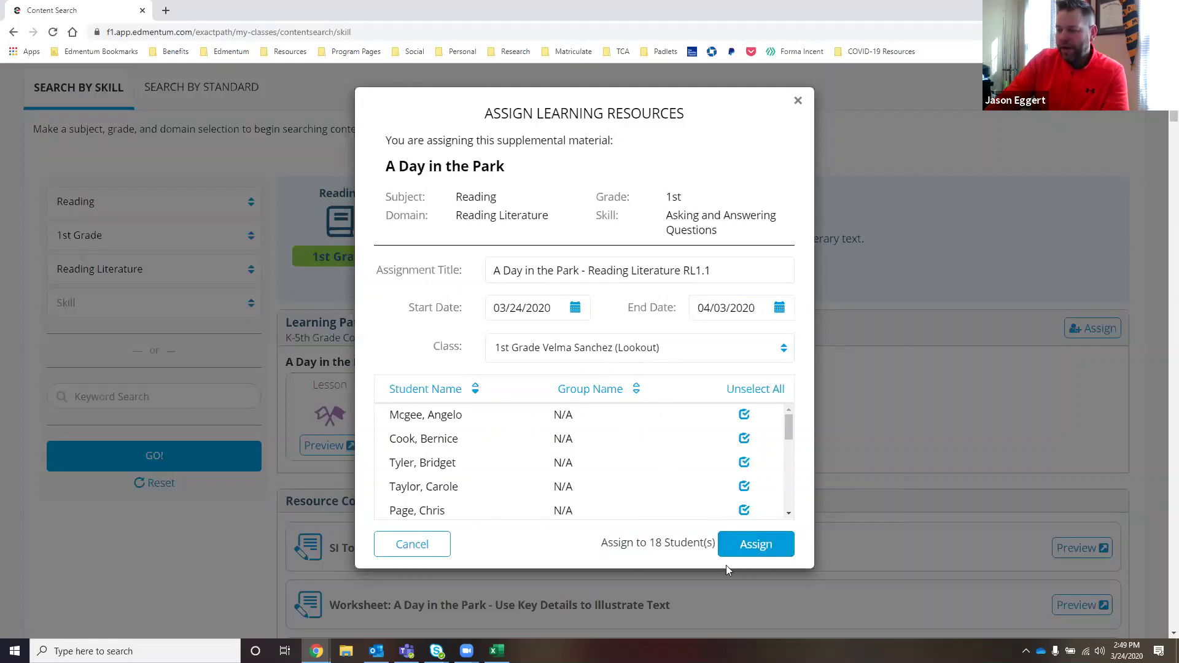
pyautogui.click(739, 547)
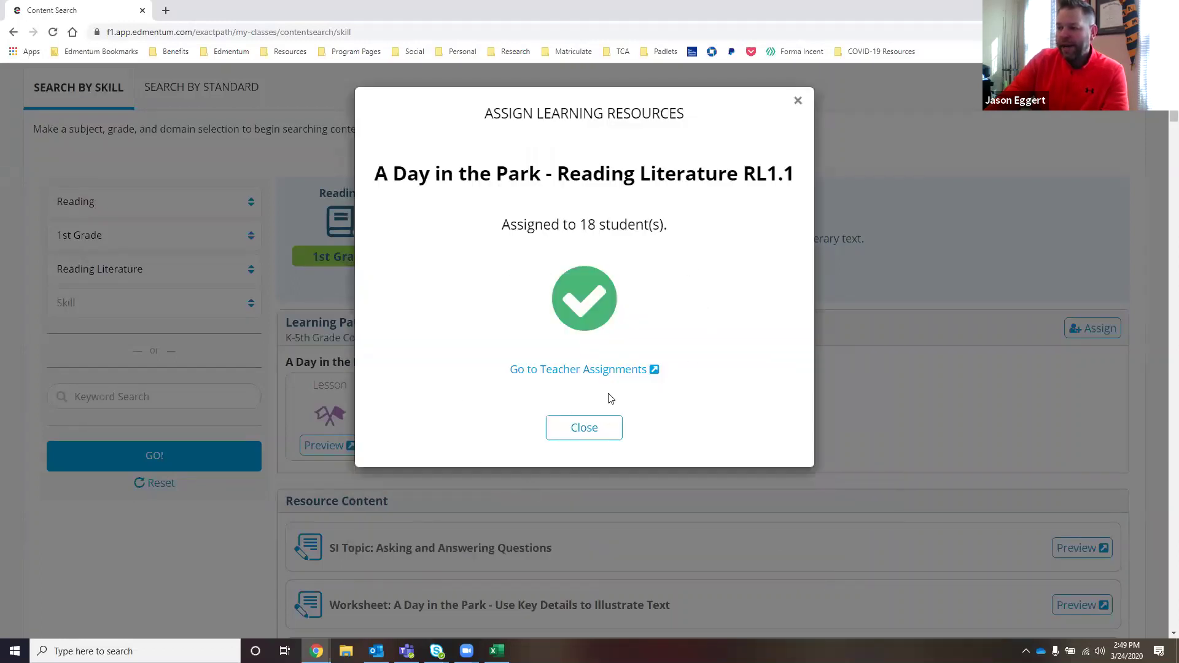
pyautogui.click(612, 373)
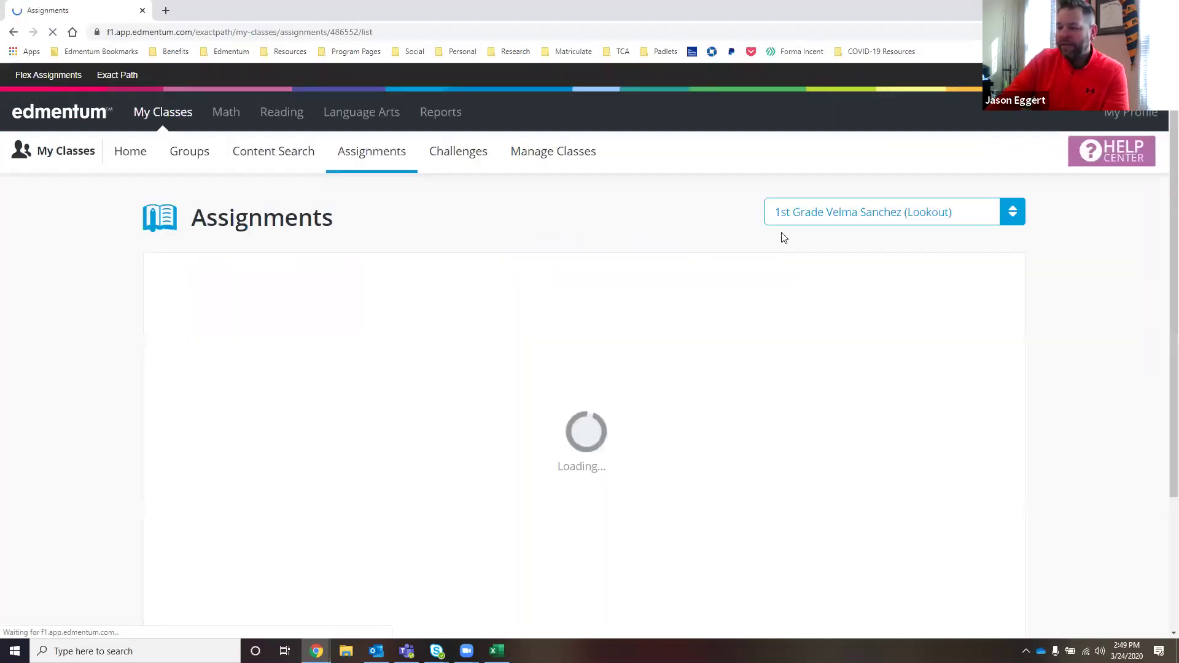
# - Open the Sparkler - Sparkle and Shine assignment's progress details, showing 0/5 students completed
pyautogui.scroll(-1, 493, 254)
pyautogui.scroll(-2, 557, 305)
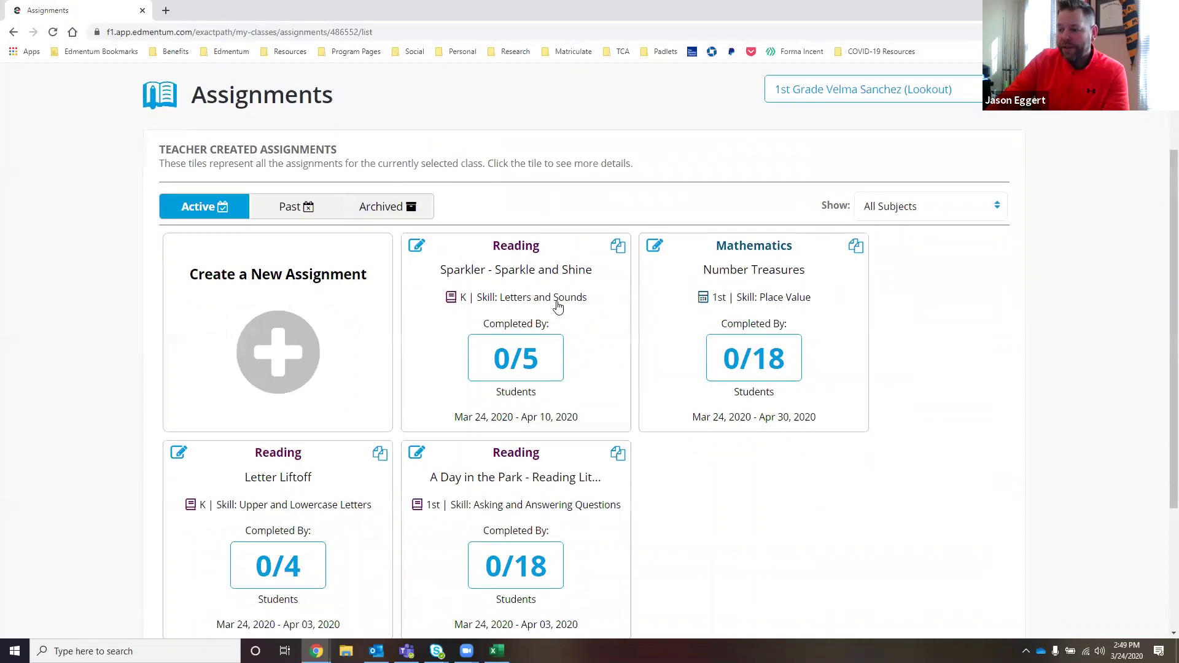
pyautogui.scroll(-2, 491, 276)
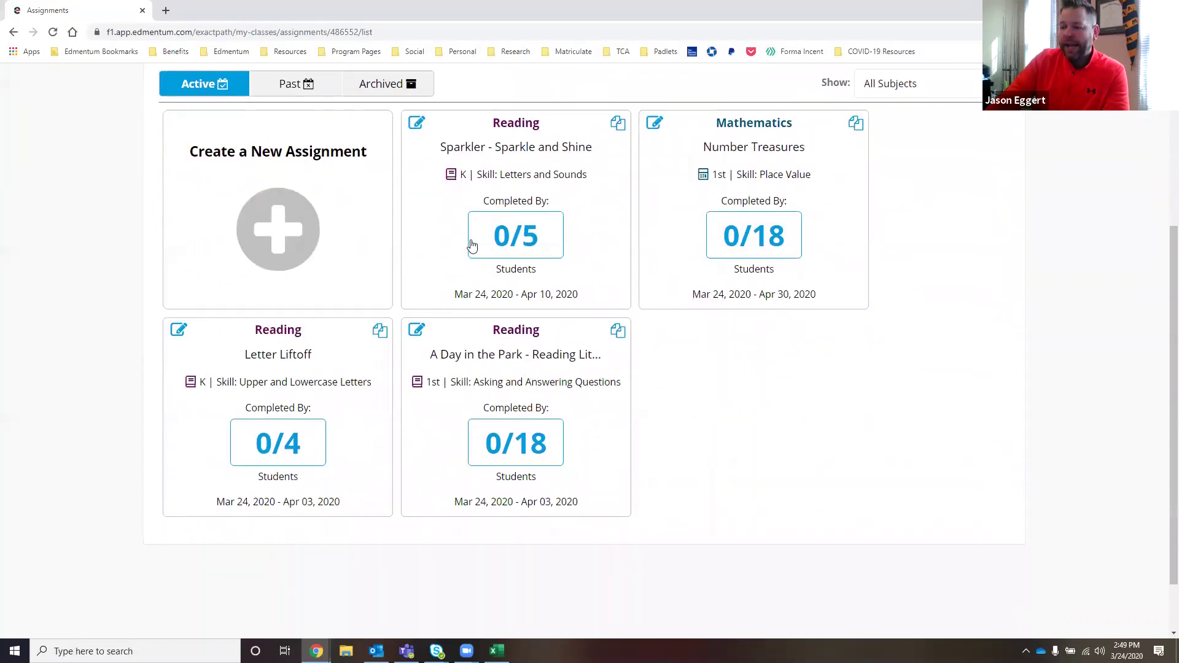
pyautogui.click(540, 193)
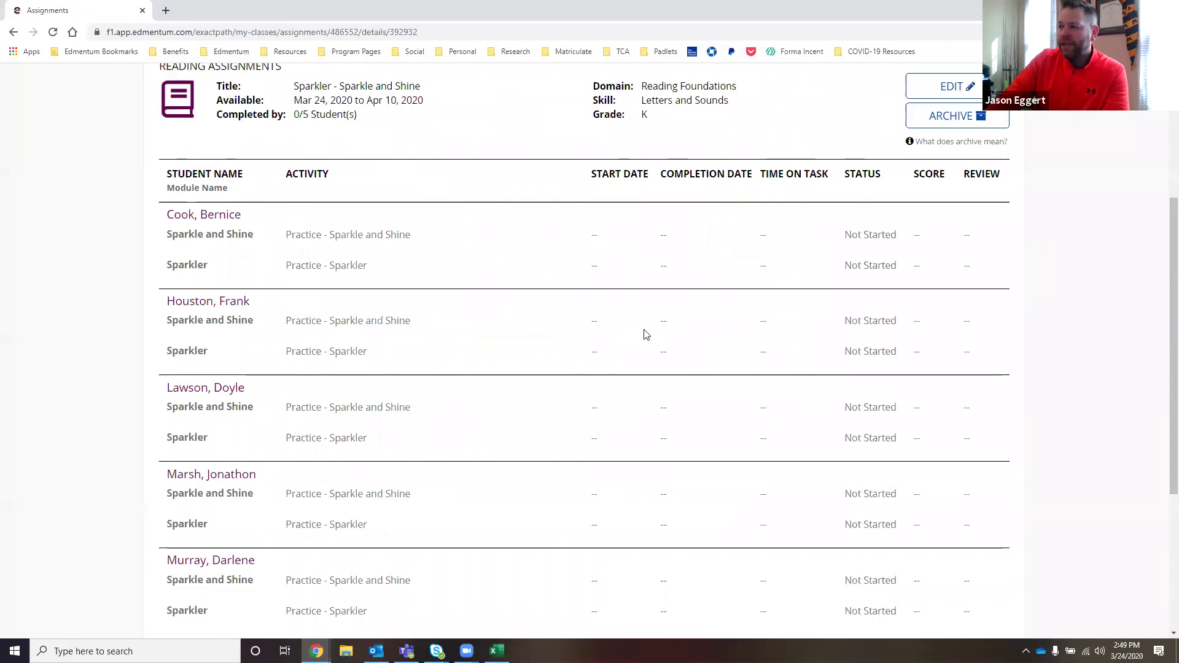
pyautogui.scroll(2, 642, 334)
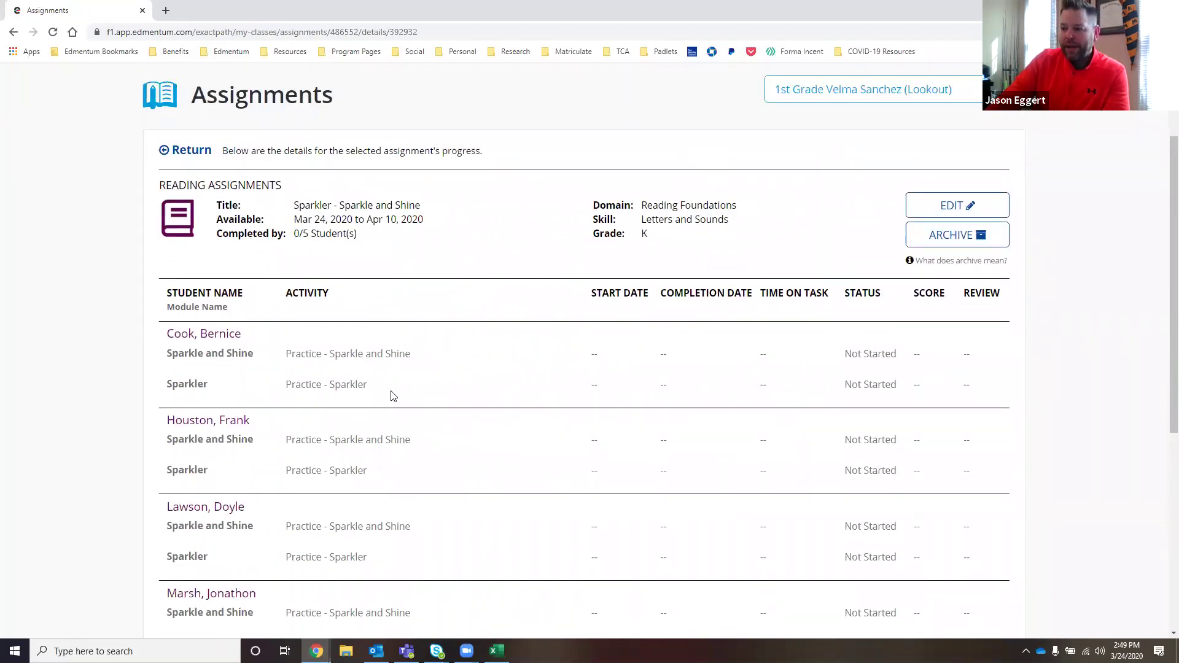
pyautogui.scroll(-4, 452, 417)
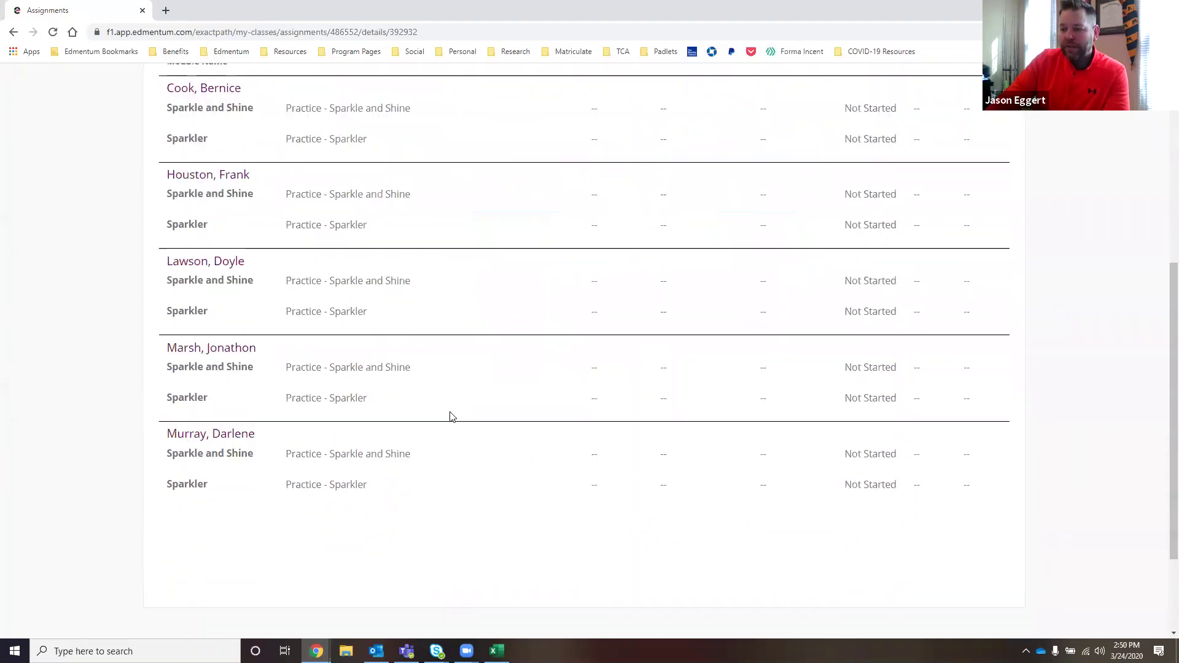
pyautogui.scroll(3, 574, 390)
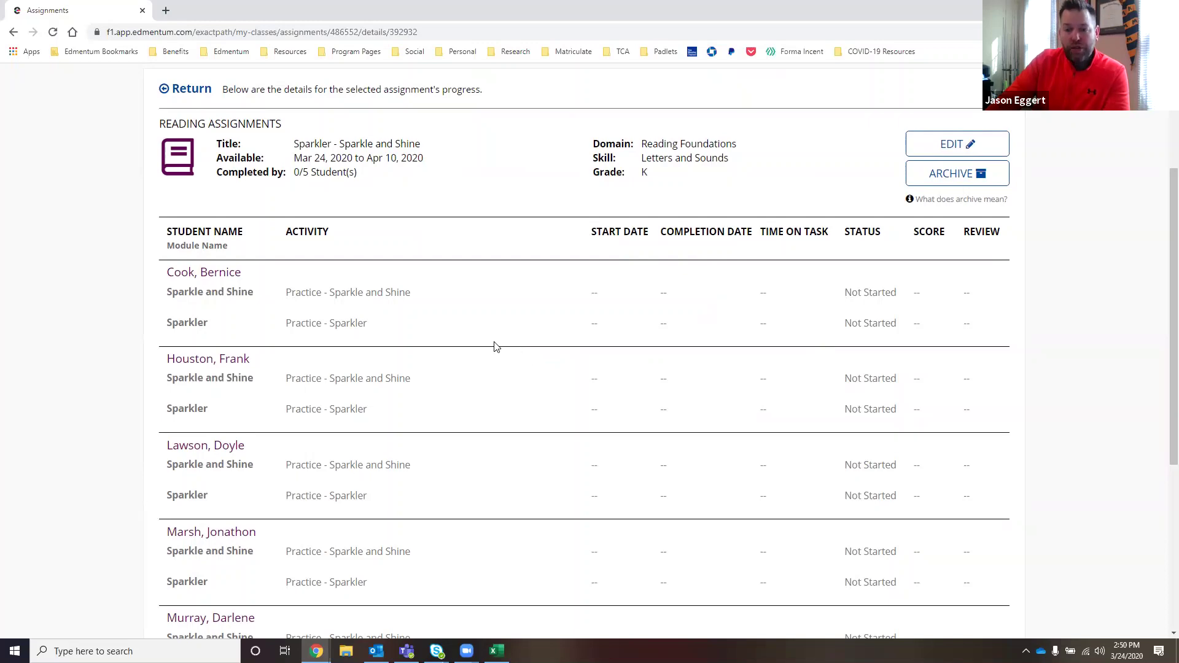
pyautogui.scroll(2, 497, 368)
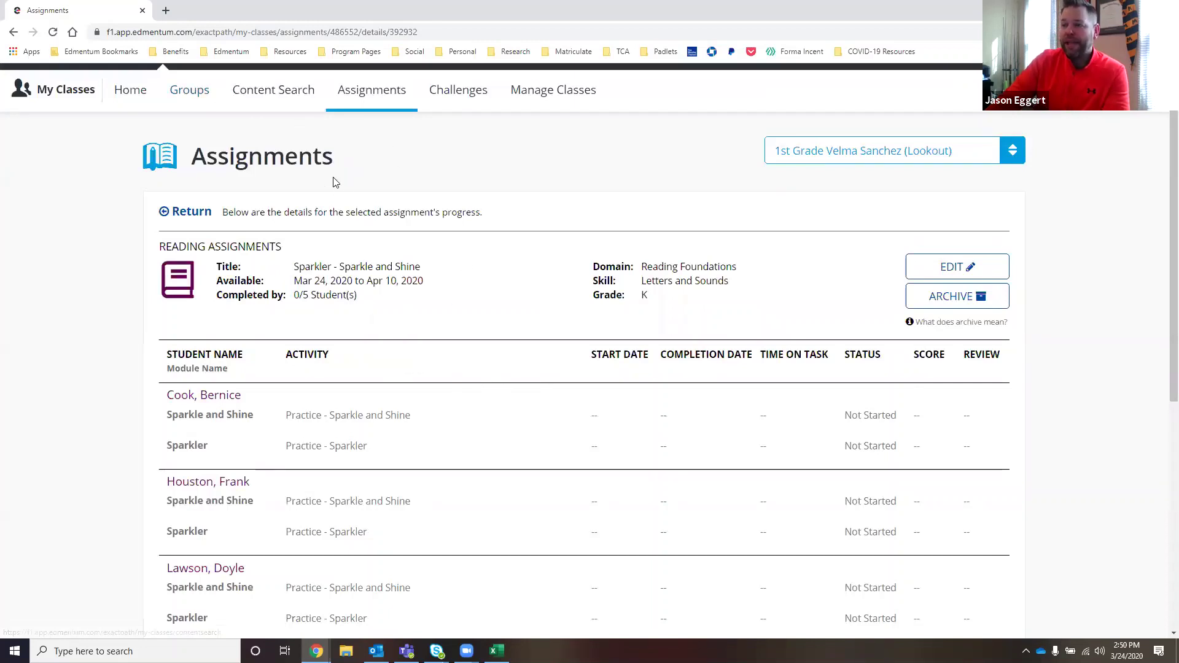
pyautogui.scroll(1, 1162, 207)
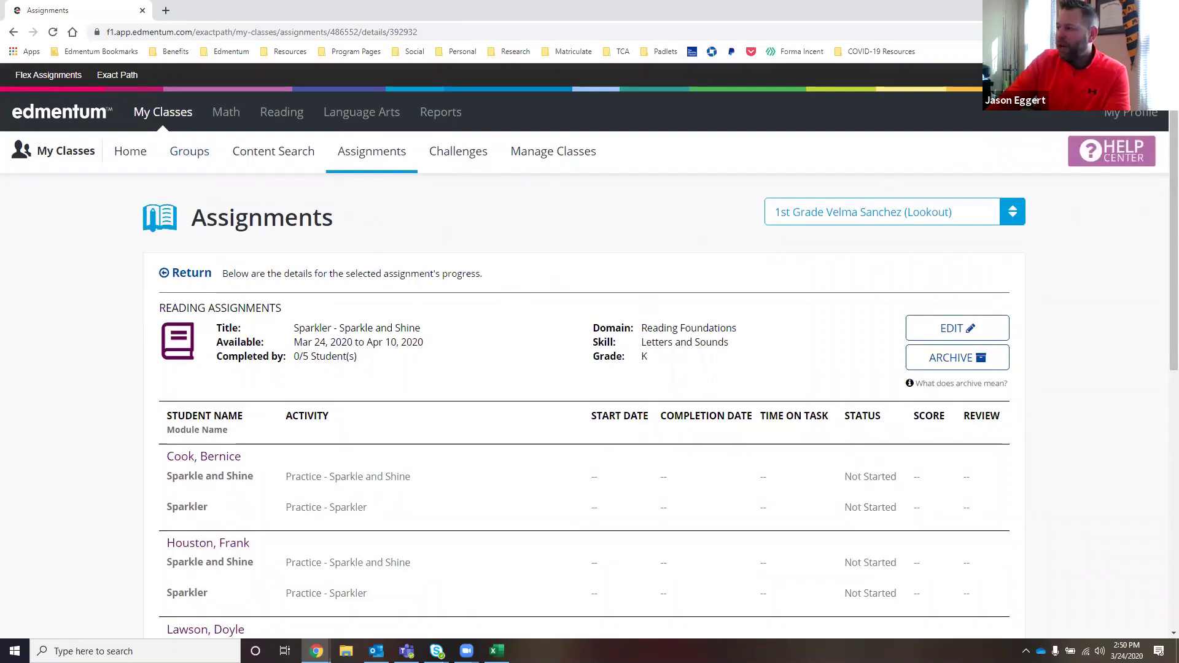
# - Sign out of the teacher account and log in with the saved student user name
pyautogui.click(1130, 74)
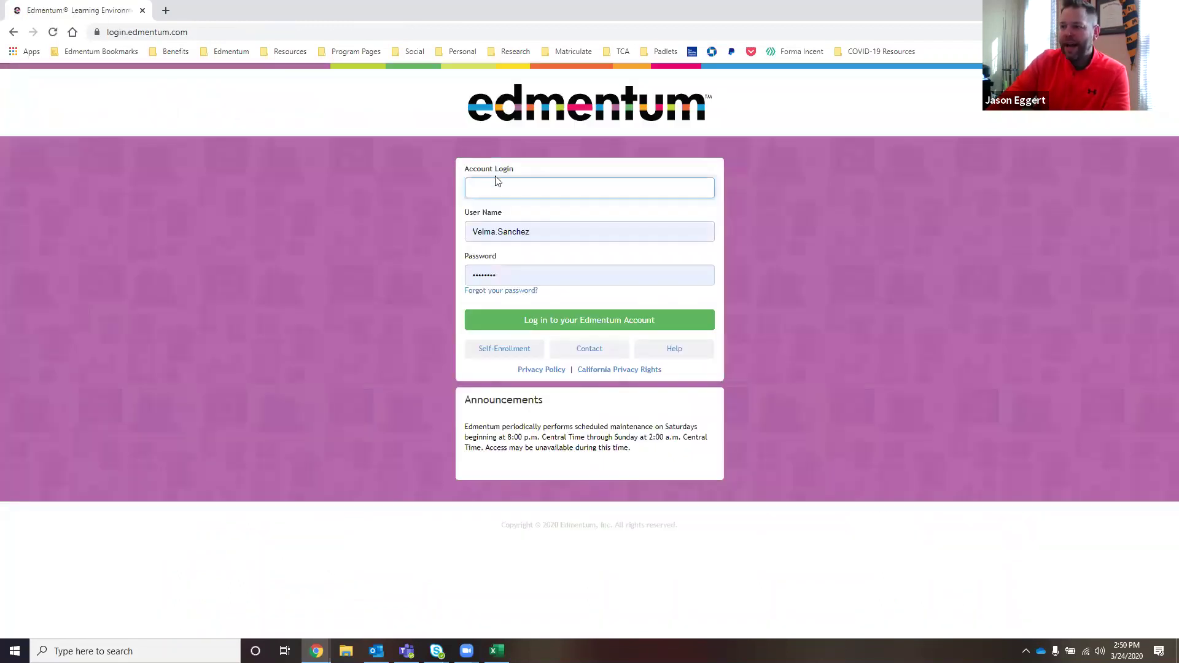
pyautogui.click(510, 194)
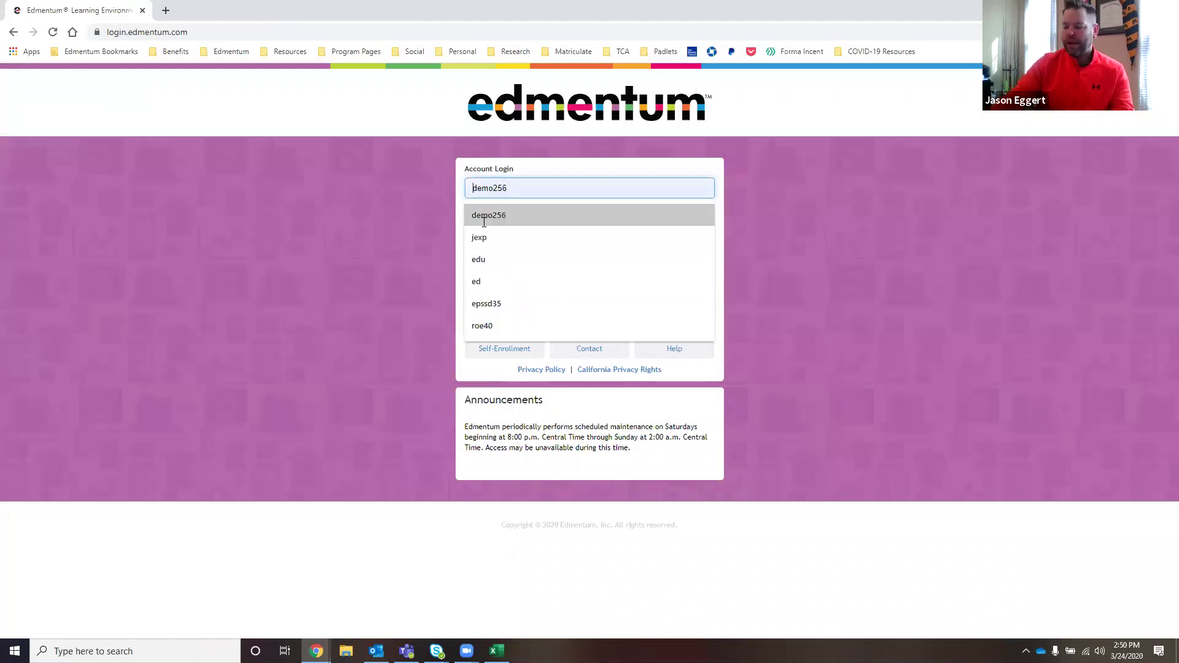
pyautogui.click(496, 215)
pyautogui.click(496, 231)
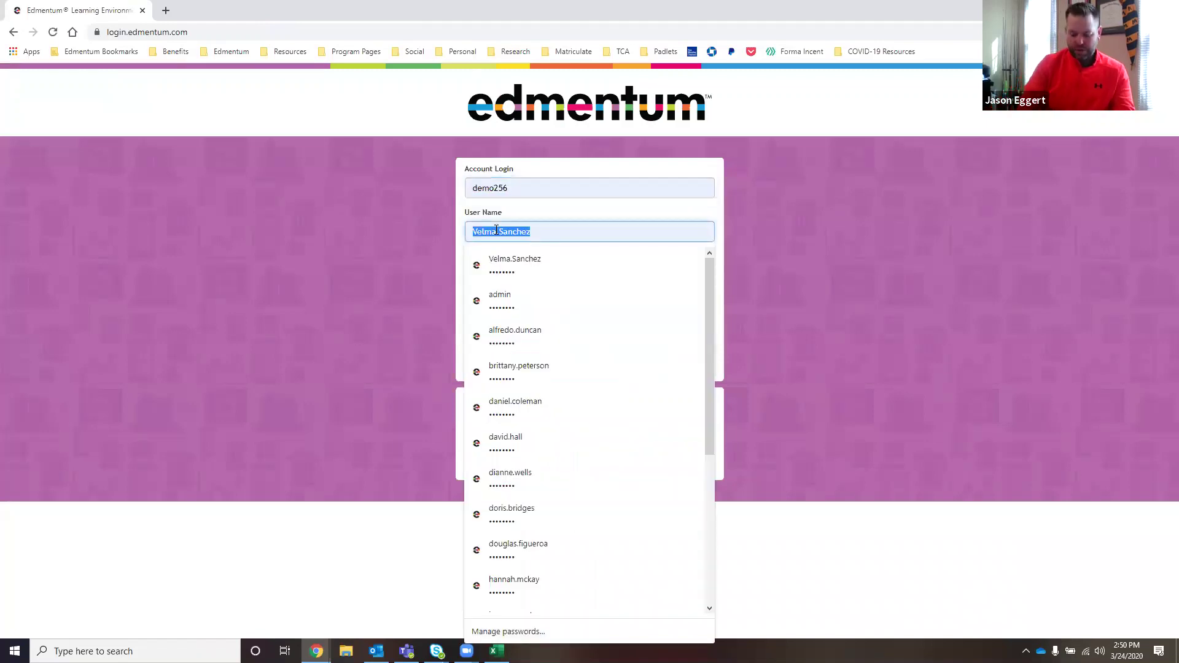
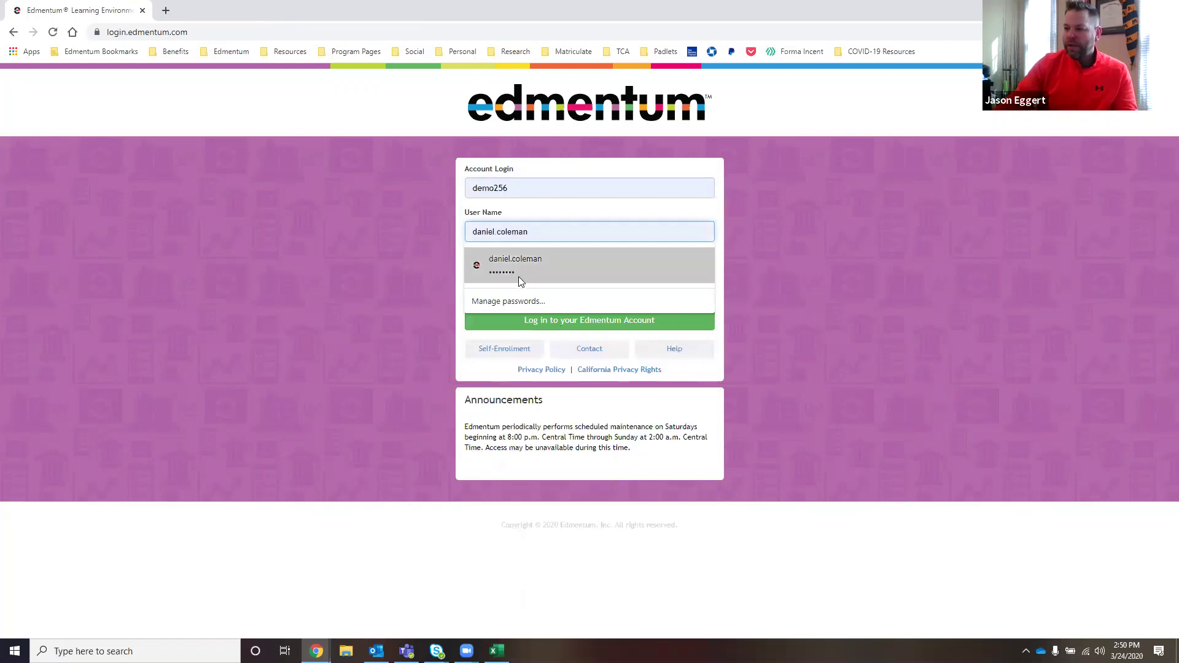
pyautogui.click(518, 273)
pyautogui.click(550, 323)
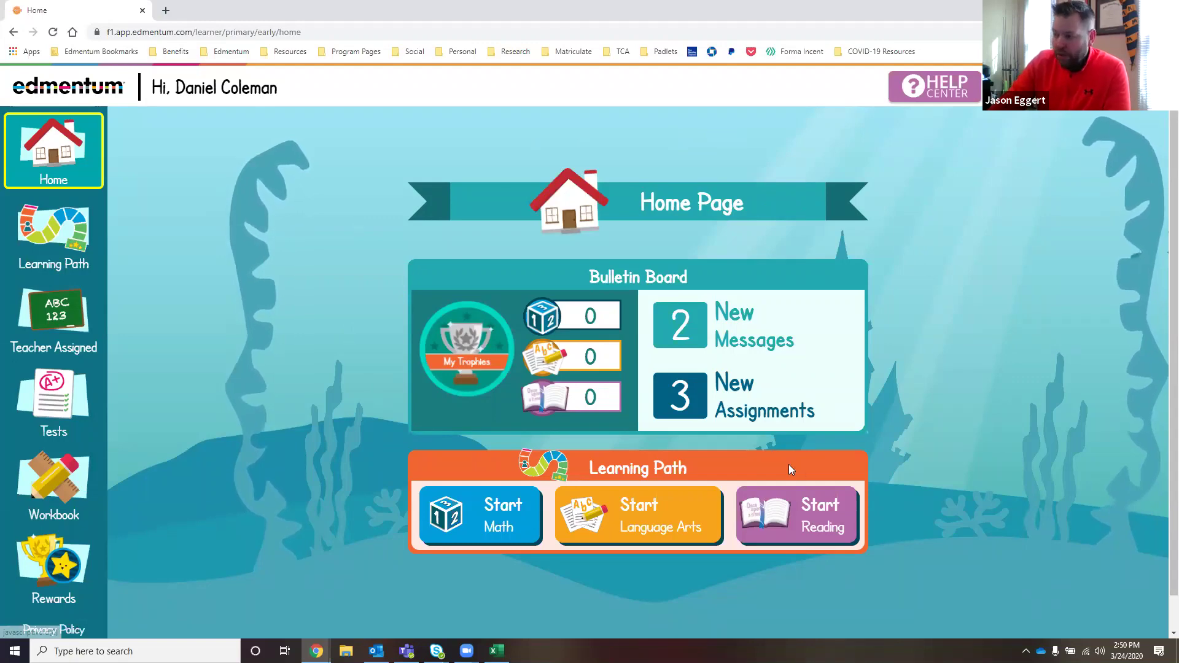
pyautogui.click(741, 412)
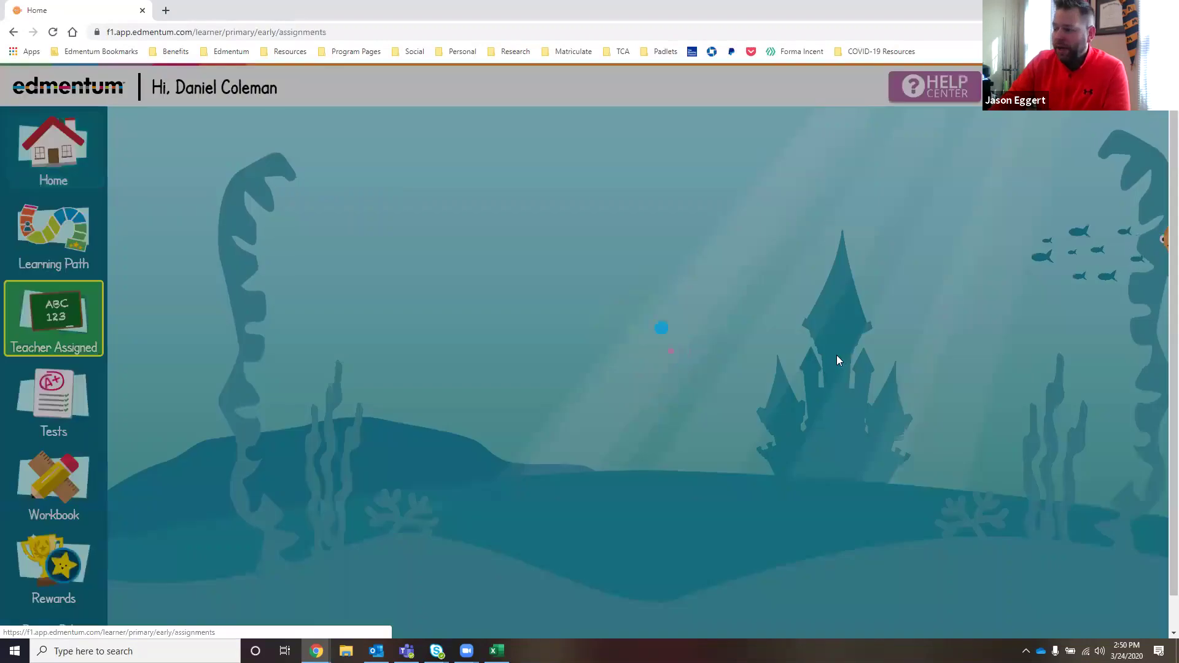
pyautogui.scroll(-1, 865, 312)
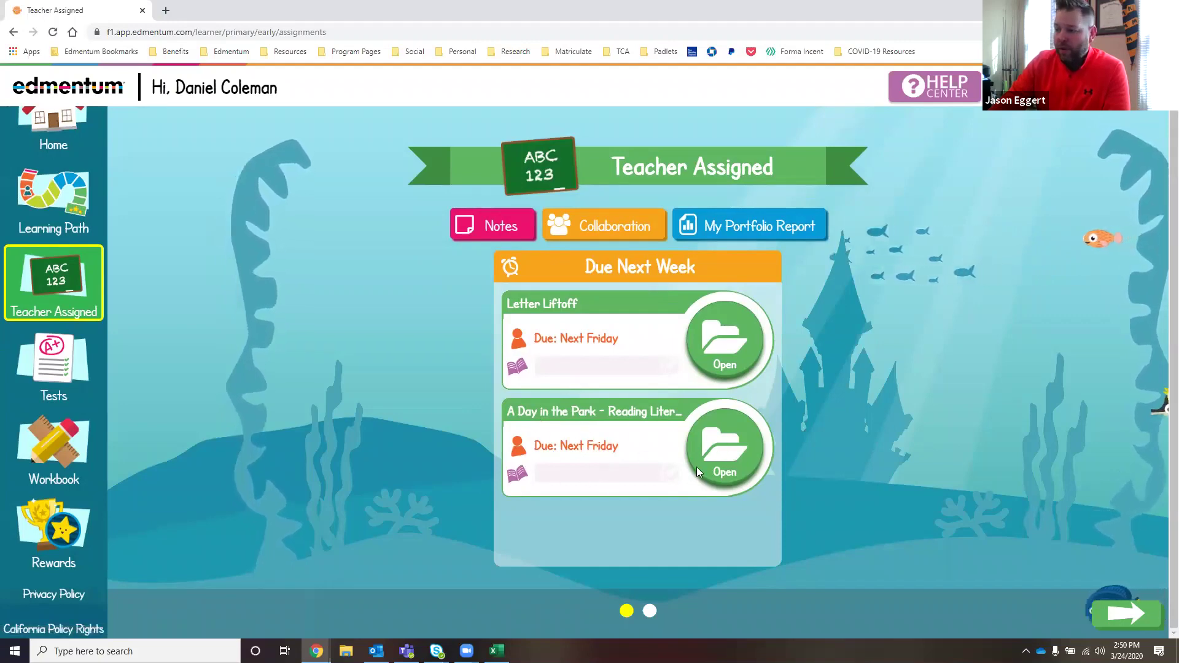
pyautogui.click(715, 452)
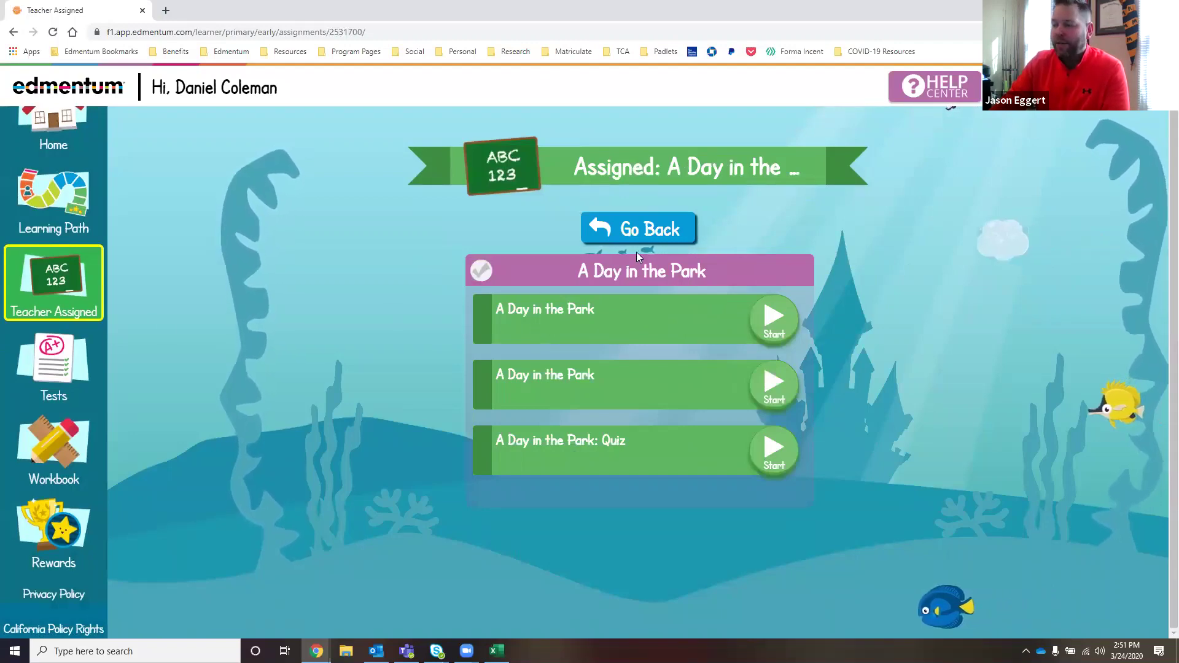
pyautogui.click(639, 230)
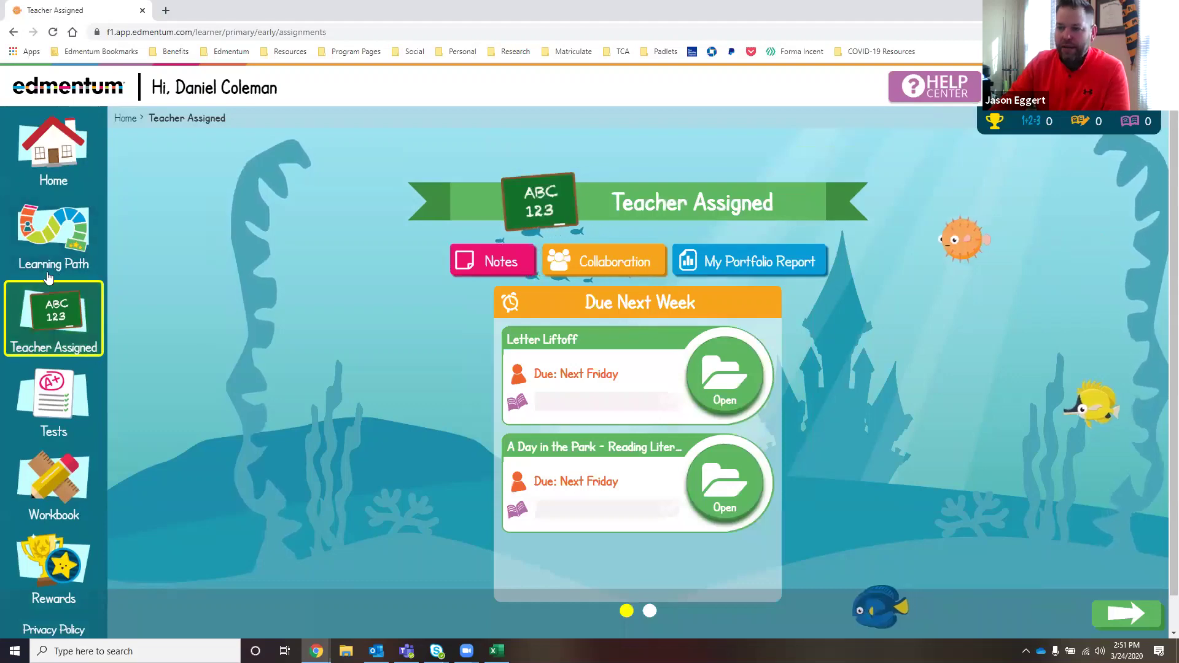
pyautogui.click(54, 150)
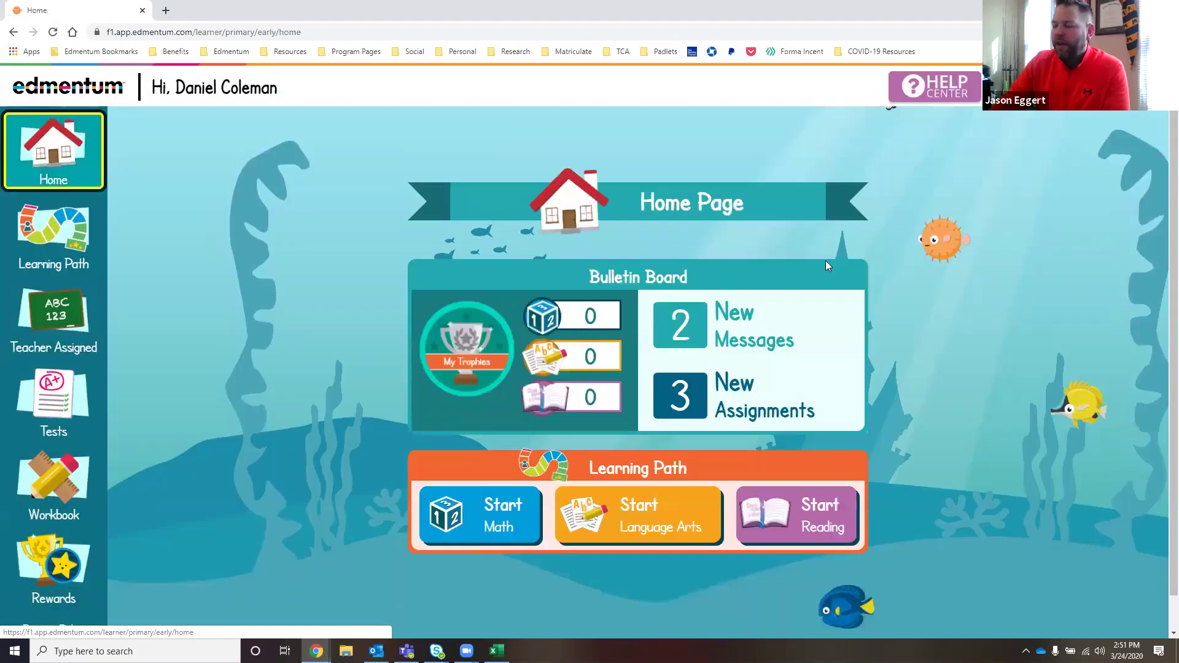